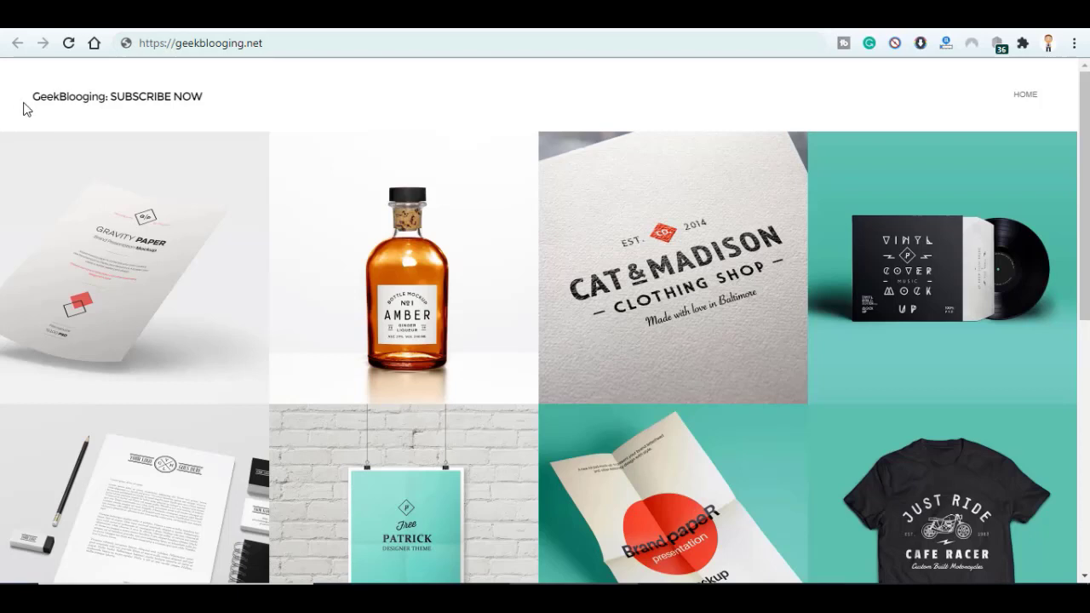
- Select the GeekBlogging site title text on geekblogging.net
left_click_drag(26, 100, 80, 111)
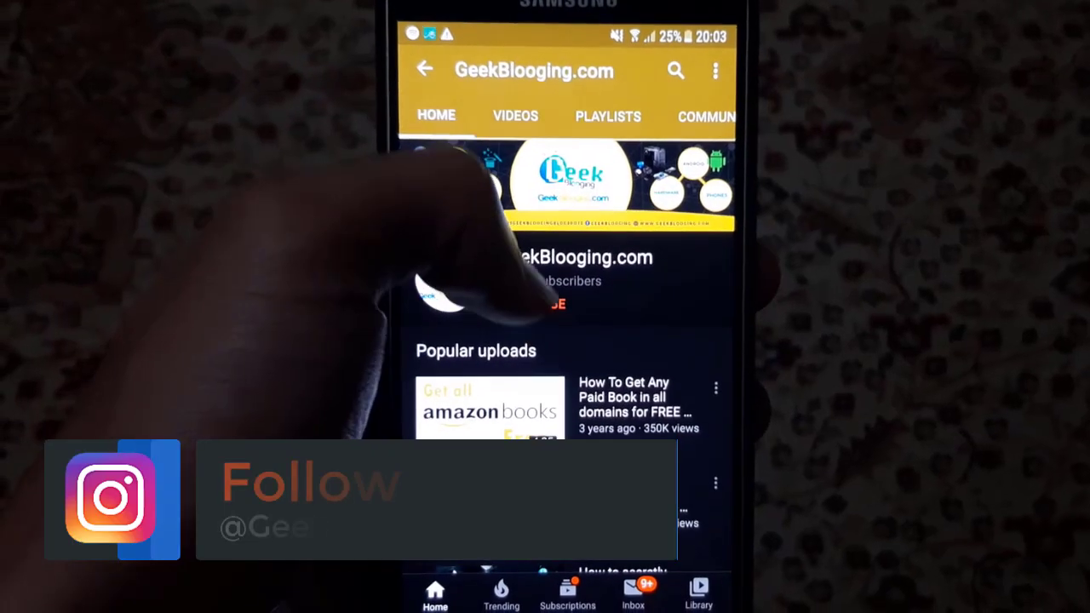
- Turn on alerts for the GeekBlogging.com YouTube channel and follow GeekBlogging on Instagram
left_click(717, 294)
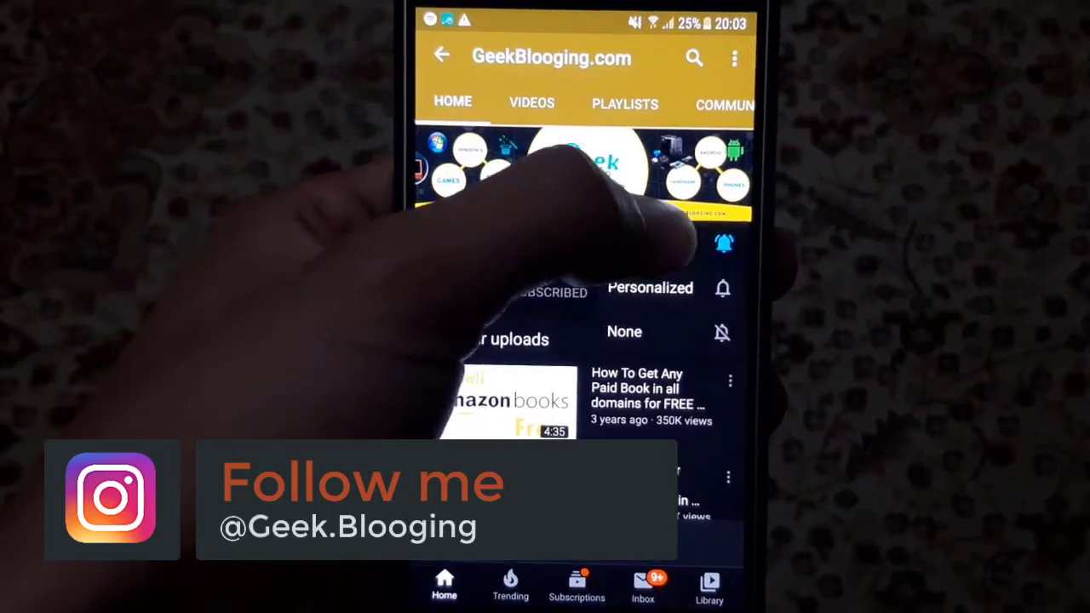
left_click(659, 247)
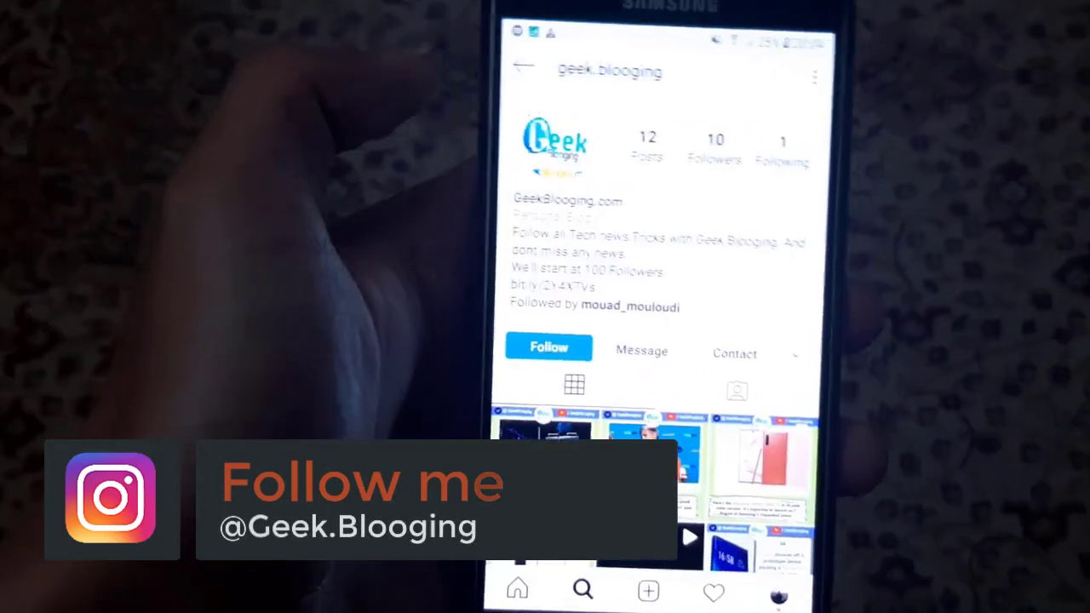
left_click(568, 338)
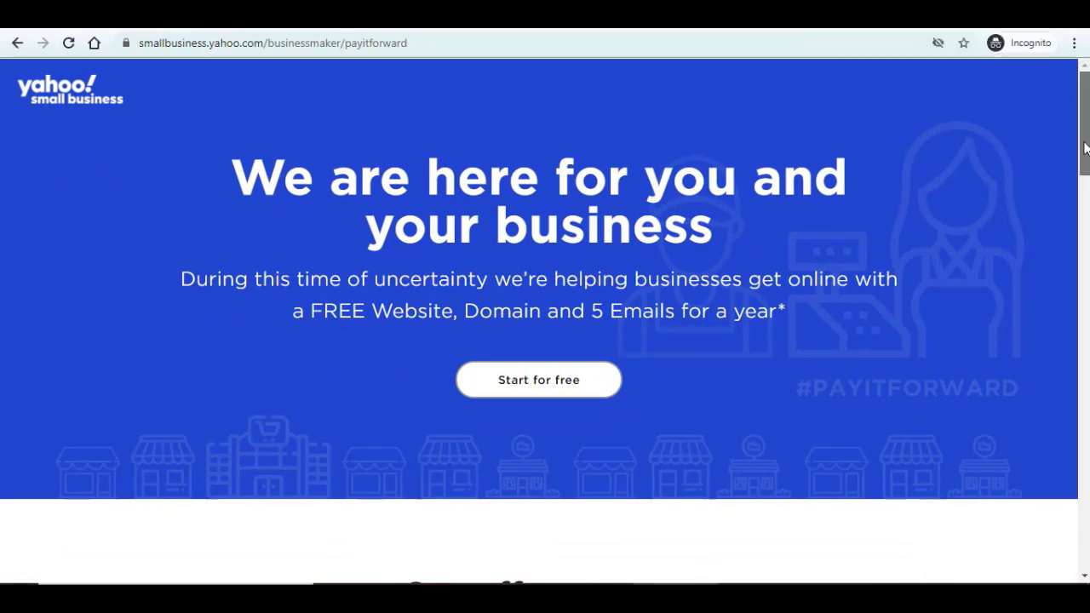
left_click_drag(1084, 149, 1085, 209)
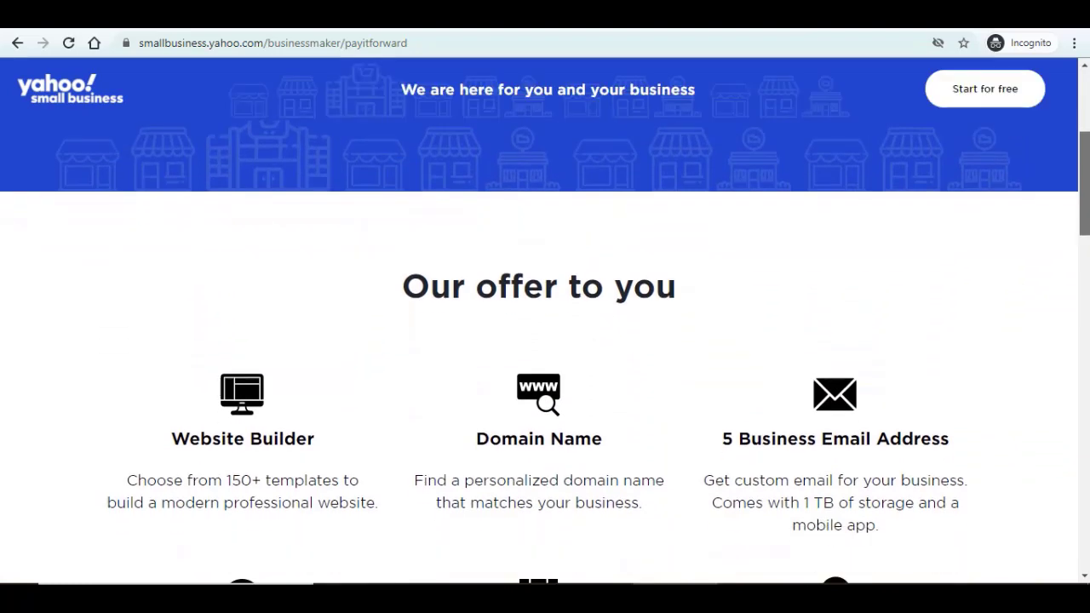
scroll(545, 352, "down", 3)
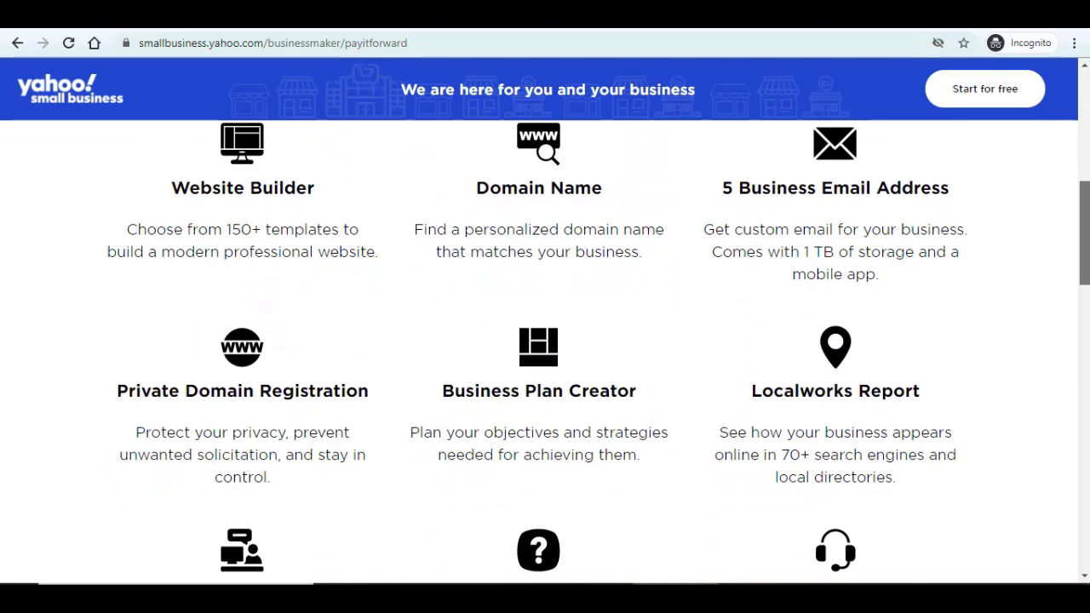
scroll(598, 353, "up", 1)
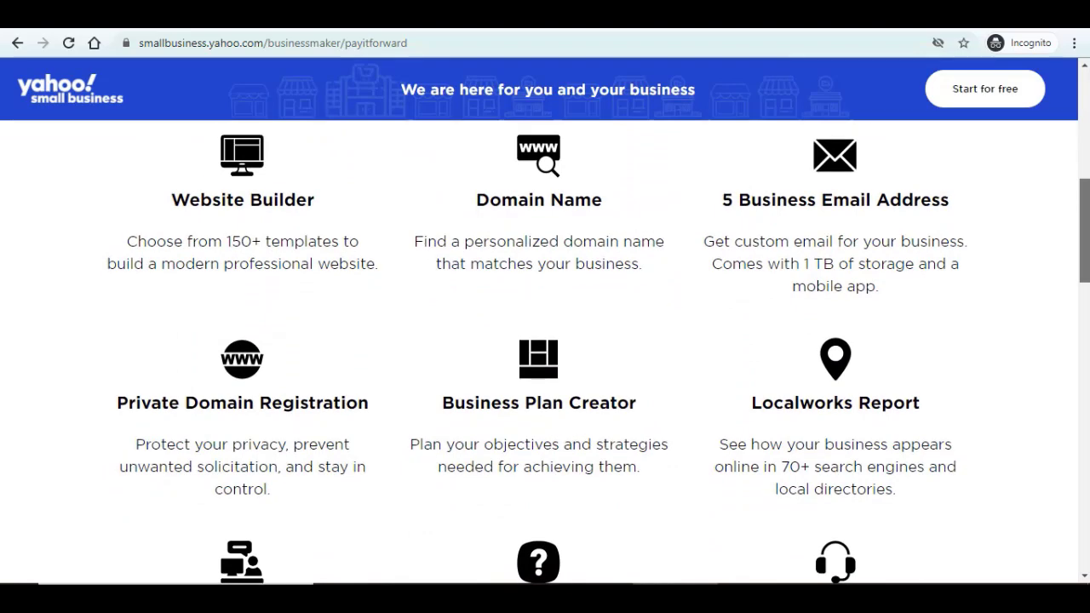
scroll(545, 351, "down", 2)
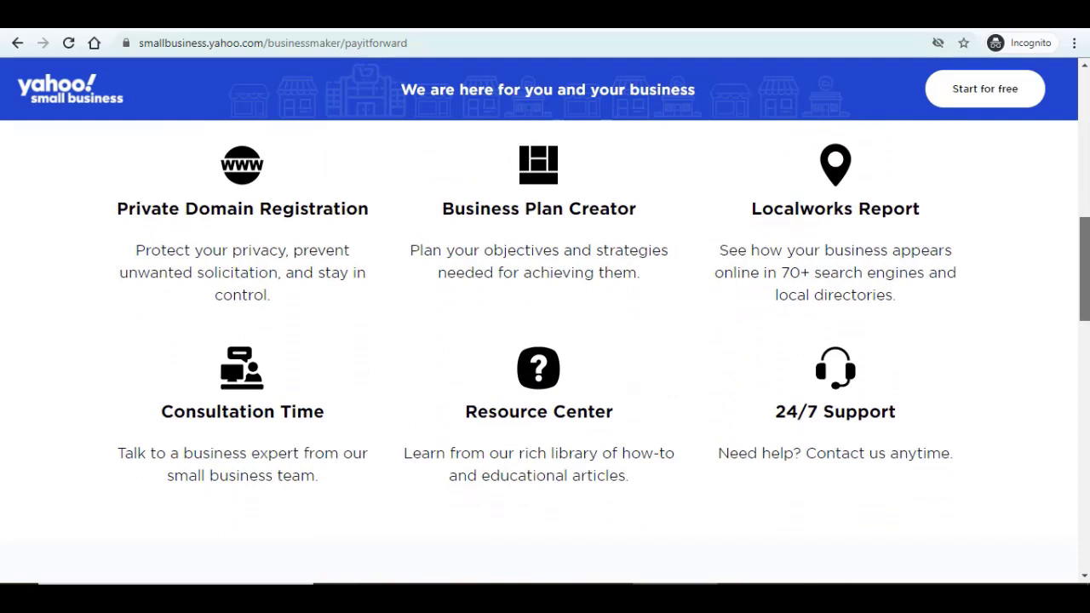
scroll(545, 352, "down", 4)
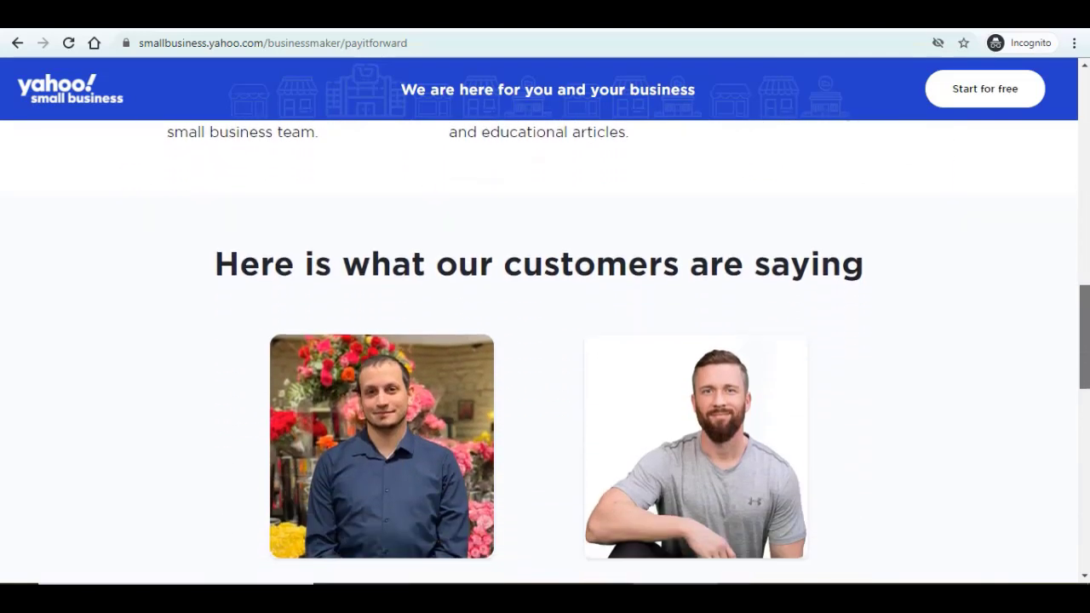
scroll(545, 352, "down", 1)
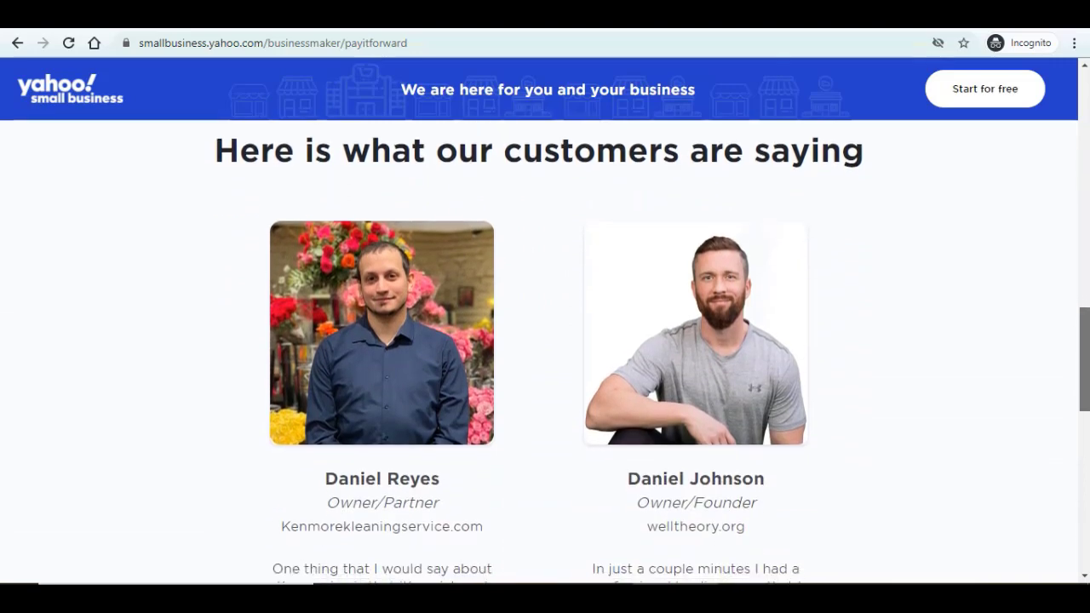
scroll(545, 352, "down", 2)
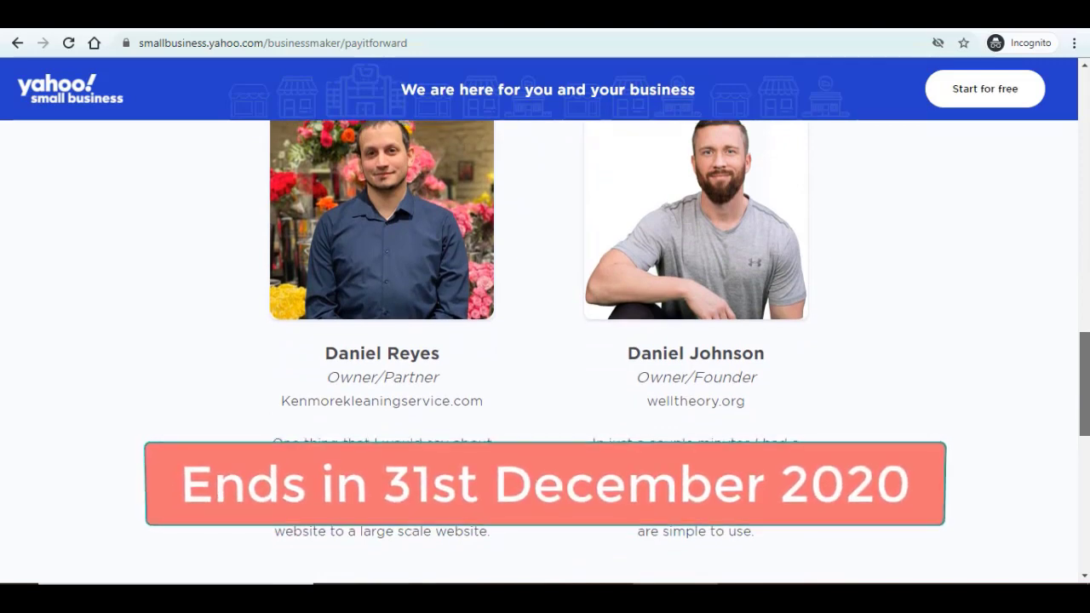
scroll(544, 352, "down", 4)
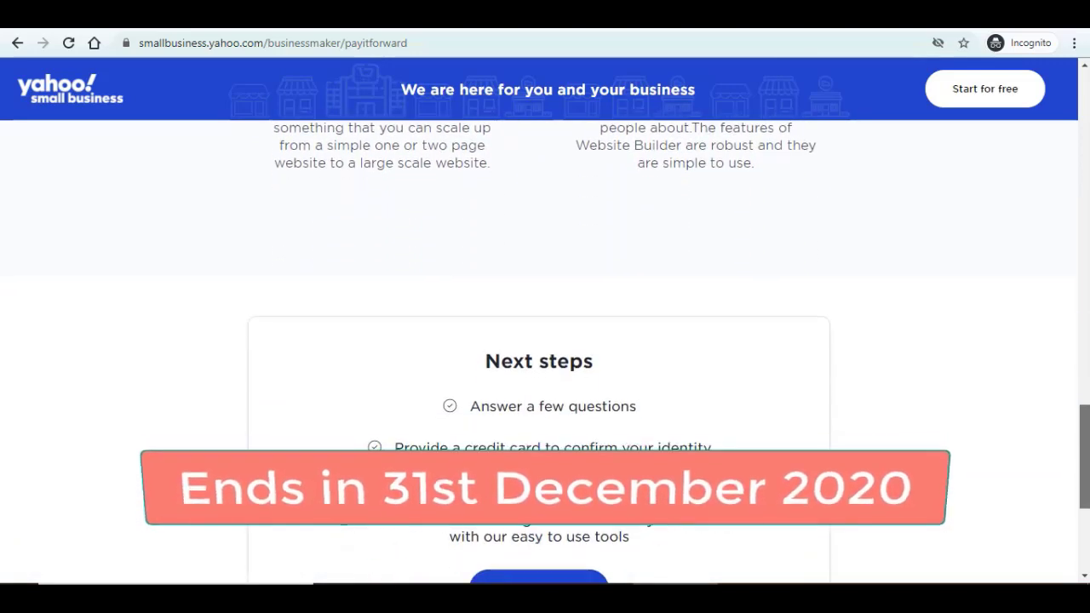
scroll(545, 352, "down", 1)
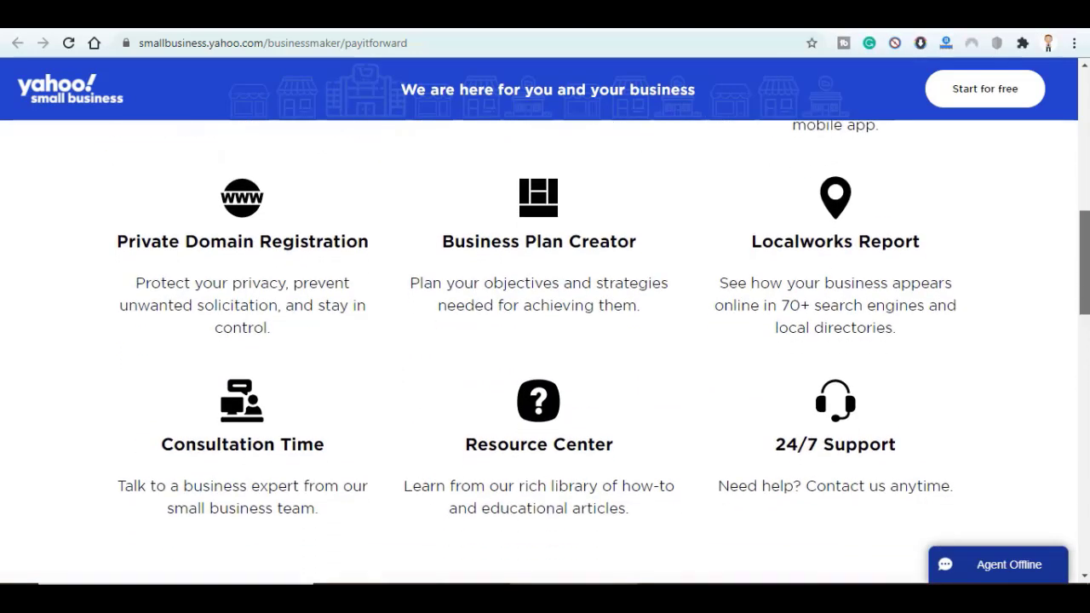
scroll(545, 316, "down", 1)
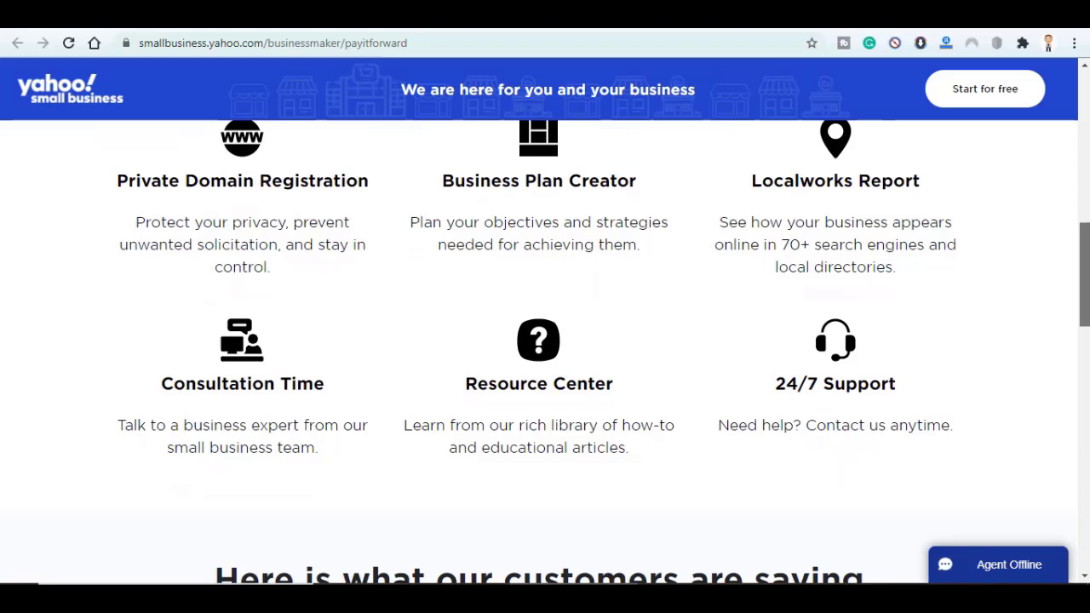
scroll(508, 389, "up", 10)
- Start the free website signup and choose Internet Marketing as the business category
left_click(500, 387)
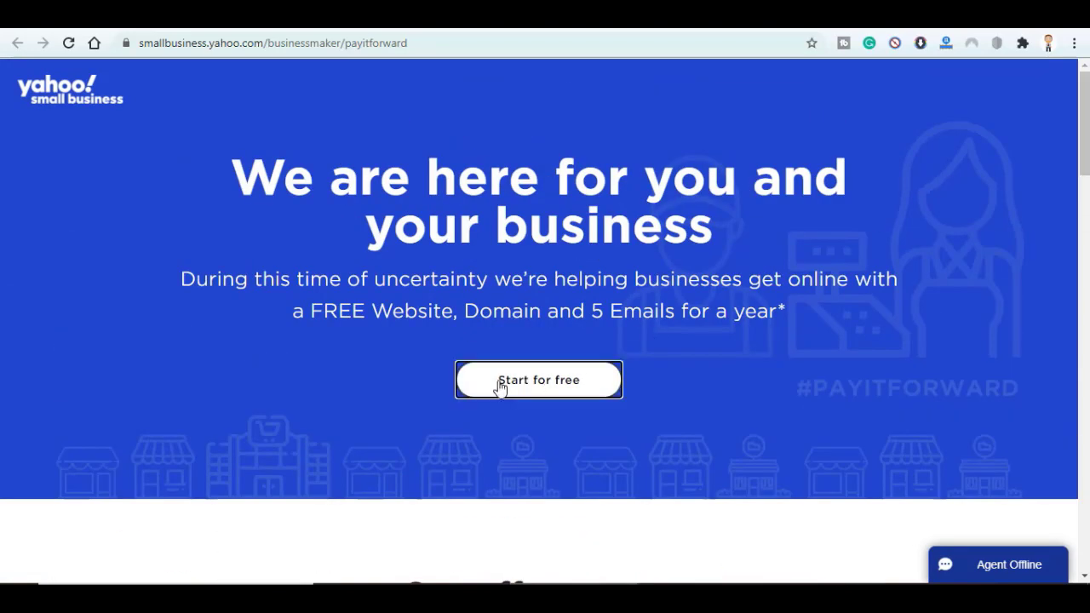
scroll(487, 322, "down", 1)
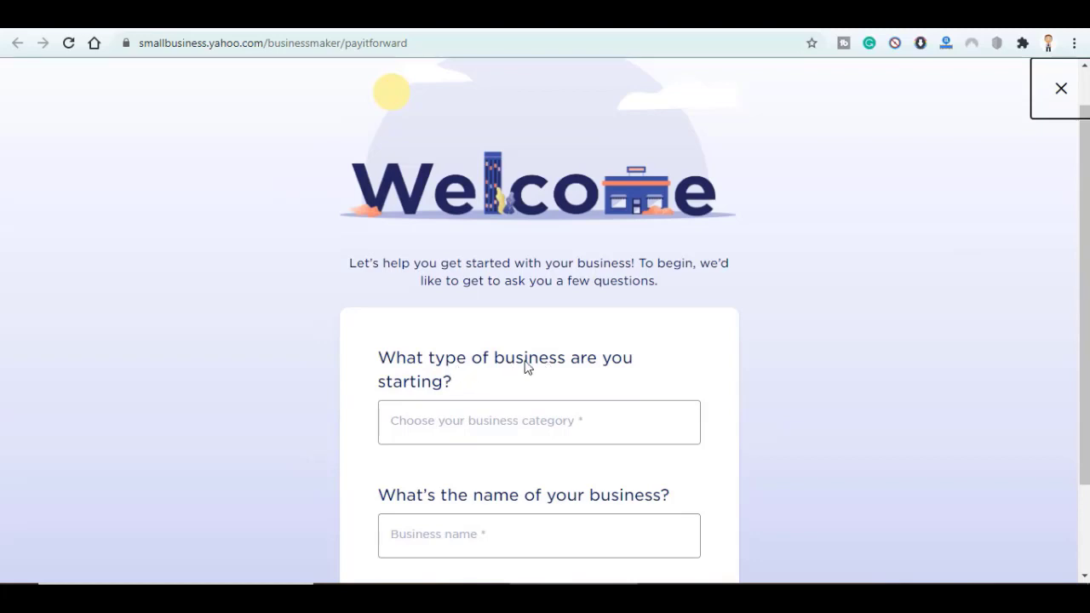
left_click(509, 427)
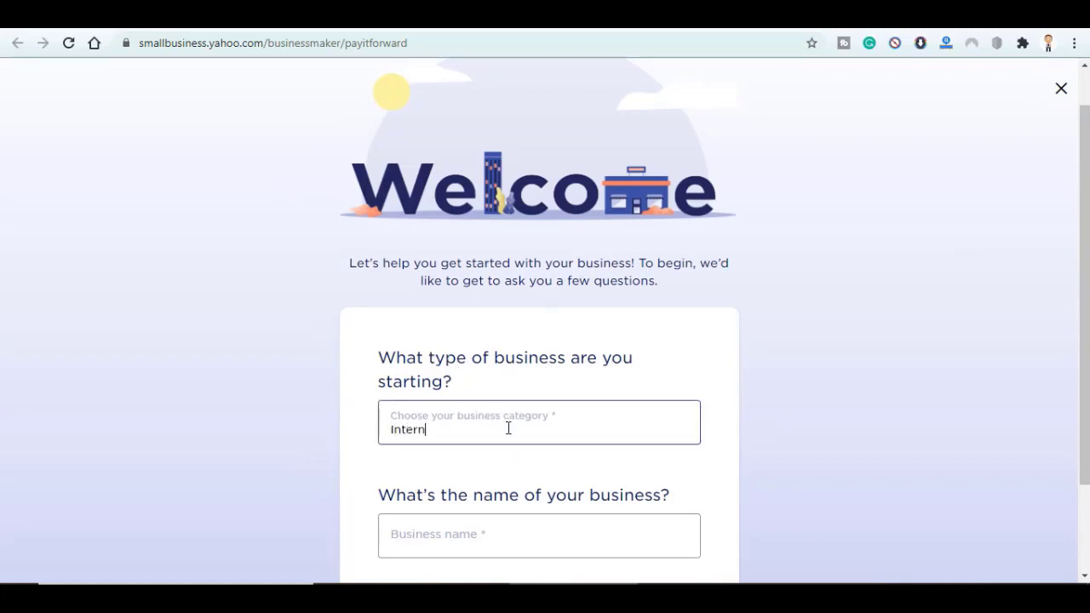
type("Internet mz")
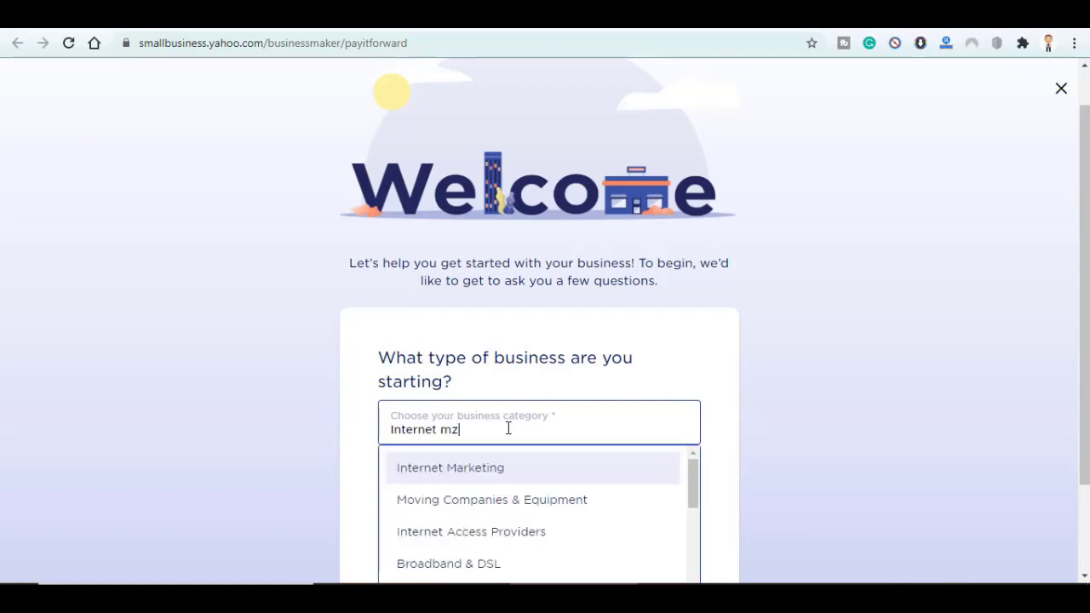
key("BackSpace")
key("BackSpace")
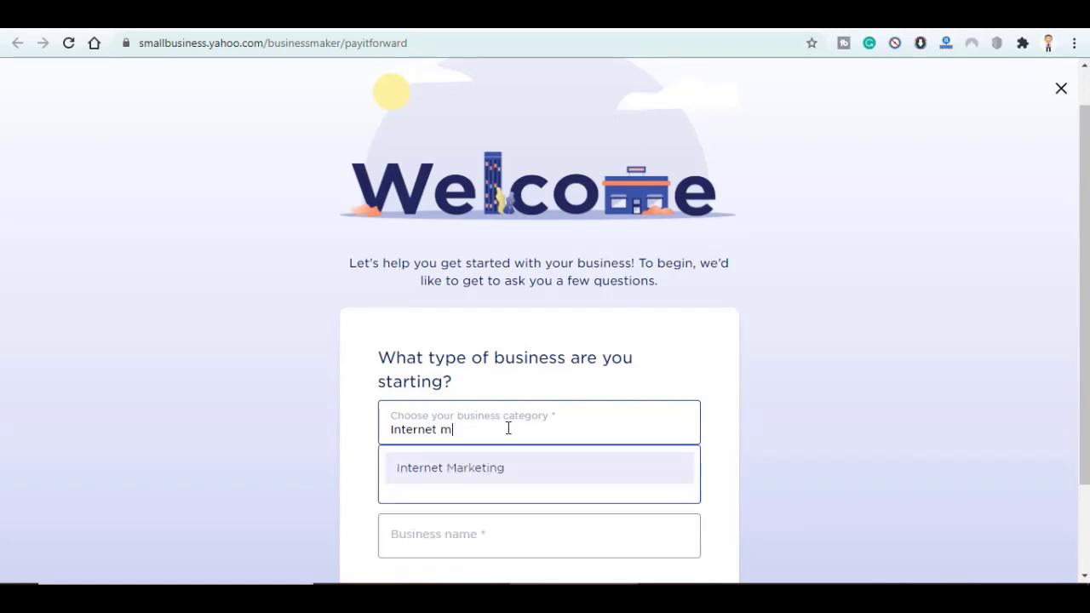
left_click(455, 468)
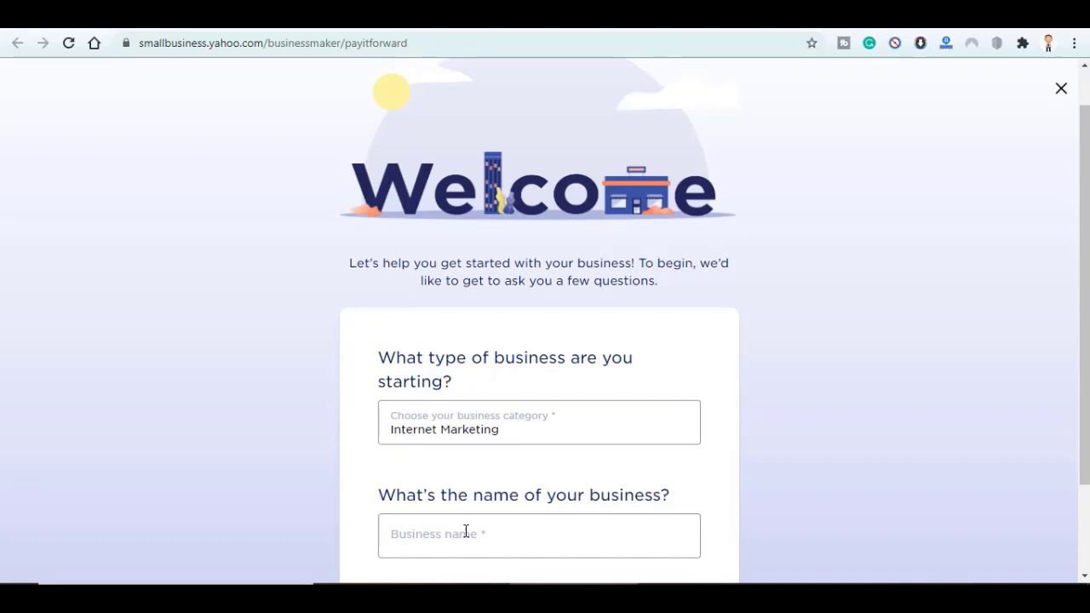
- Name the business GeekBloggingNow and add it to the cart
left_click(465, 531)
type("Geek")
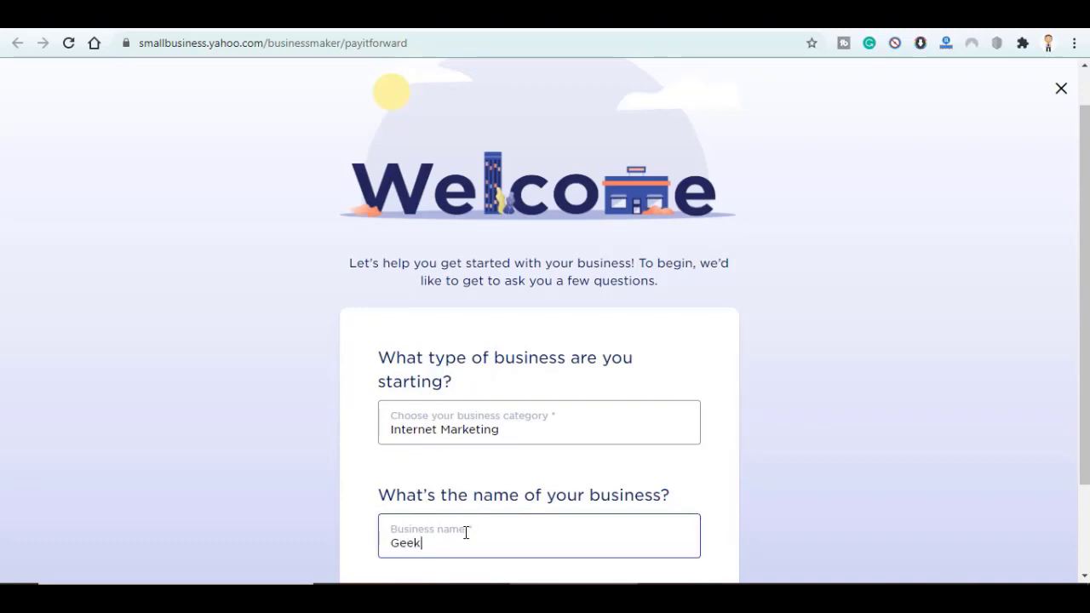
type("BloggingNow")
scroll(649, 519, "down", 2)
left_click(571, 531)
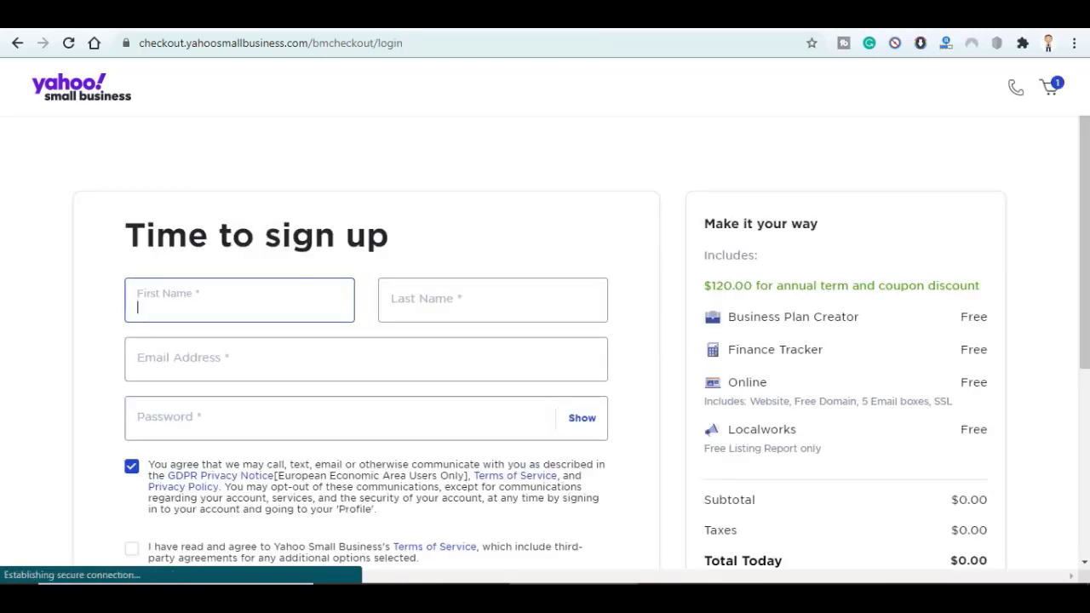
- Fill in the owner's sign-up details using Chrome's saved autofill entry
left_click(156, 317)
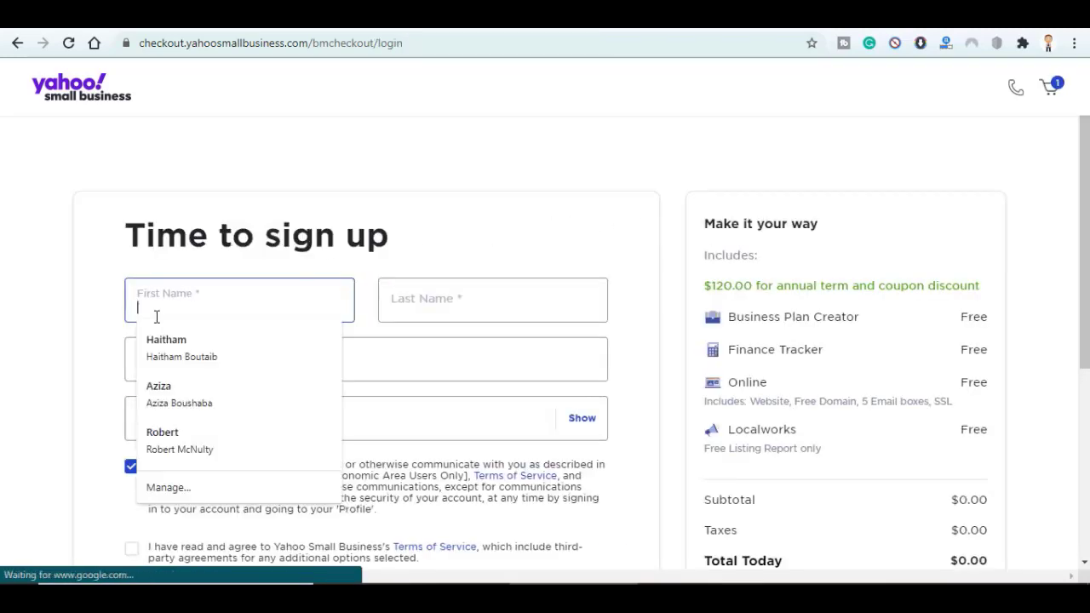
type("H")
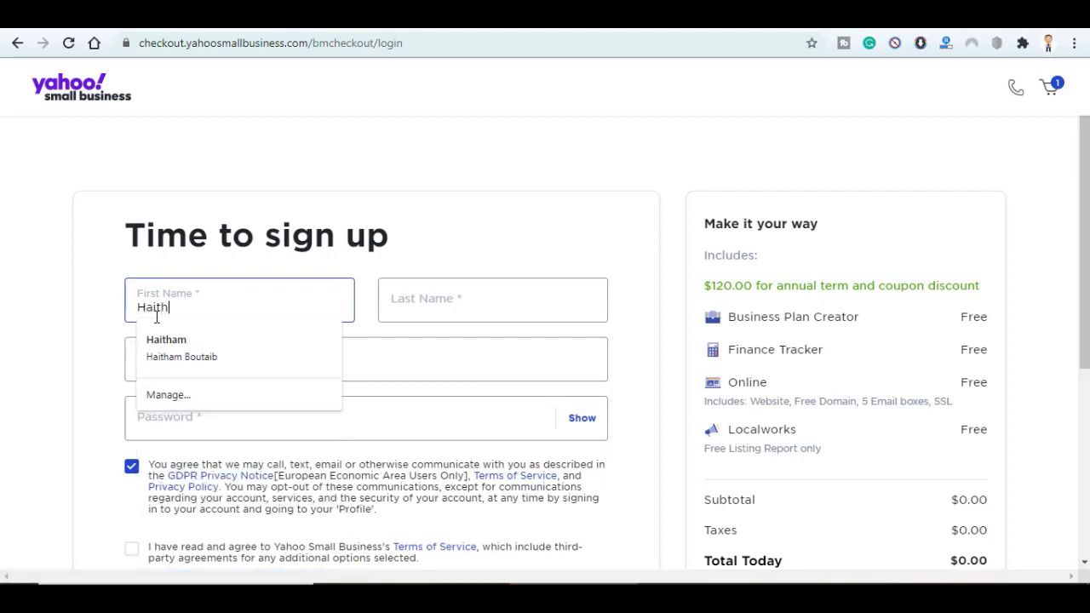
type("aith")
left_click(181, 349)
- Accept the Terms of Service, decline marketing consent, and submit the sign-up form
scroll(170, 357, "down", 1)
left_click(131, 436)
left_click(131, 436)
left_click(131, 436)
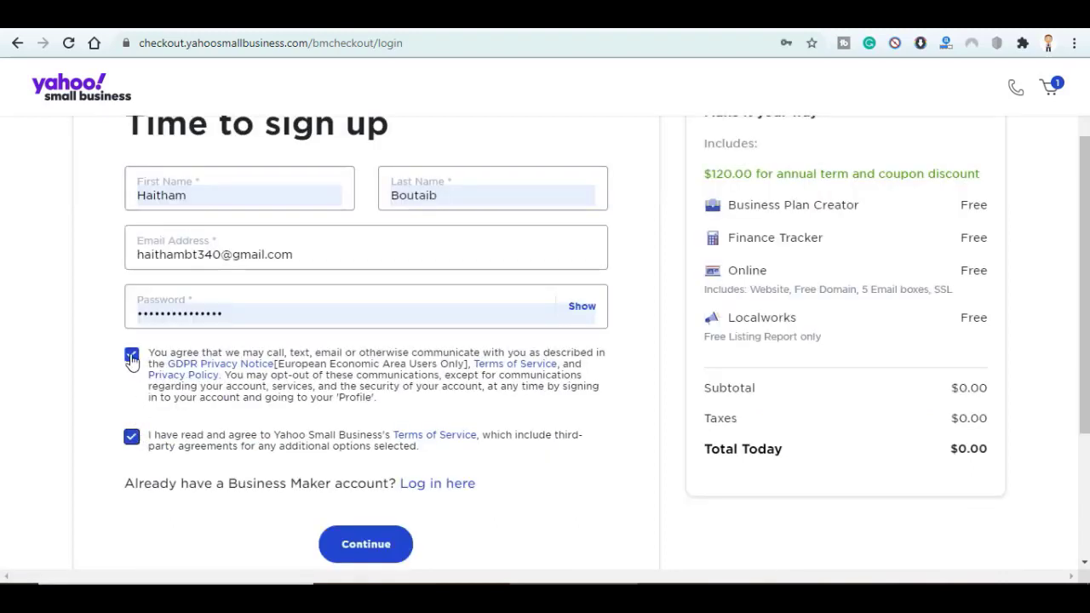
left_click(132, 358)
left_click(374, 551)
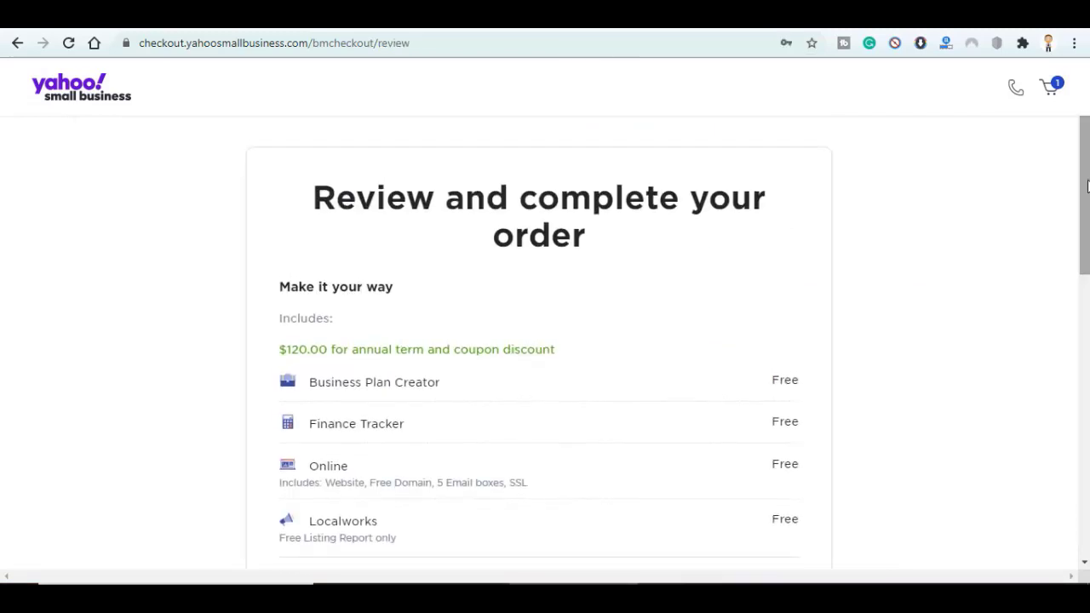
- Accept auto-renewal, untick GDPR communications, and submit the $0.00 payment
scroll(579, 163, "down", 10)
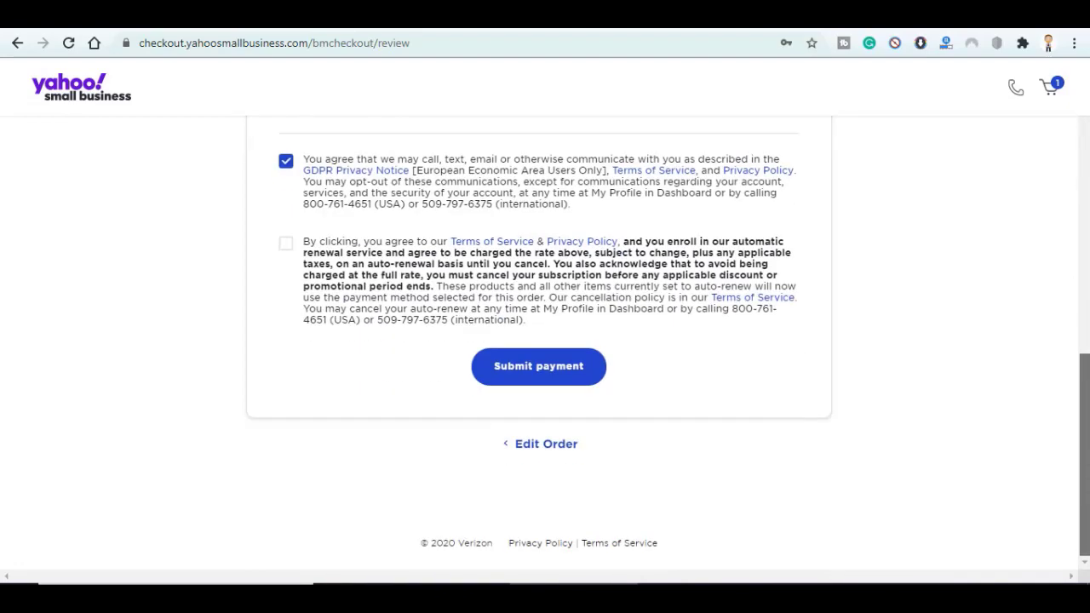
left_click(286, 244)
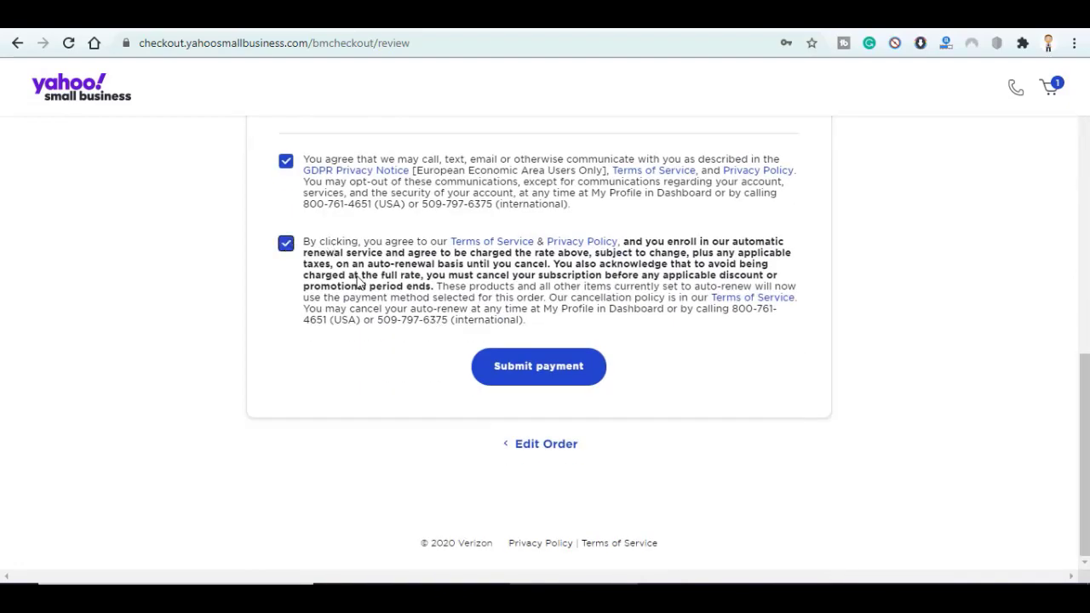
left_click(287, 162)
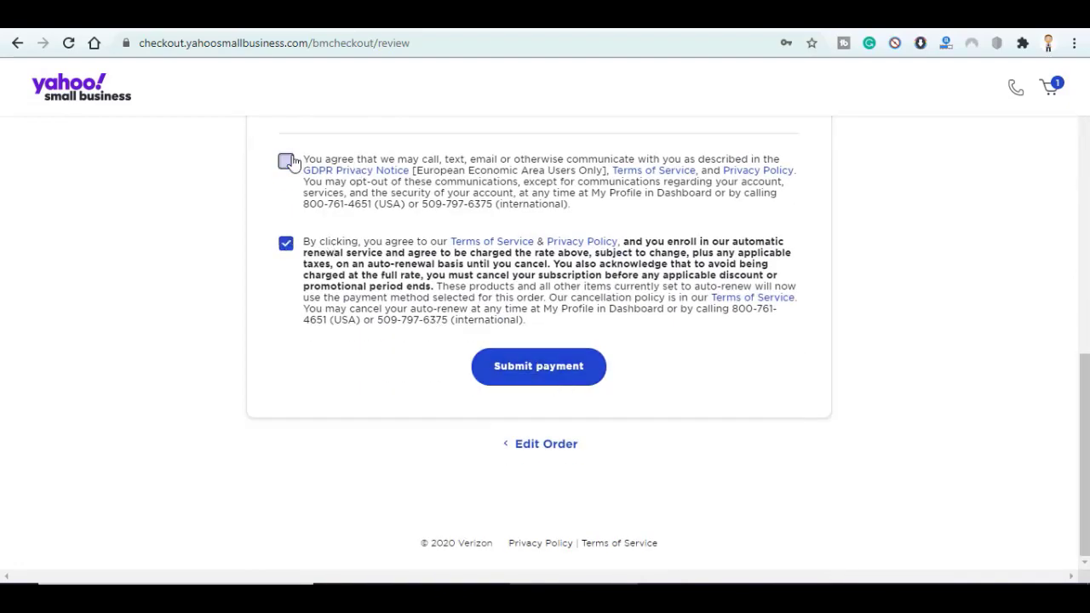
left_click(543, 366)
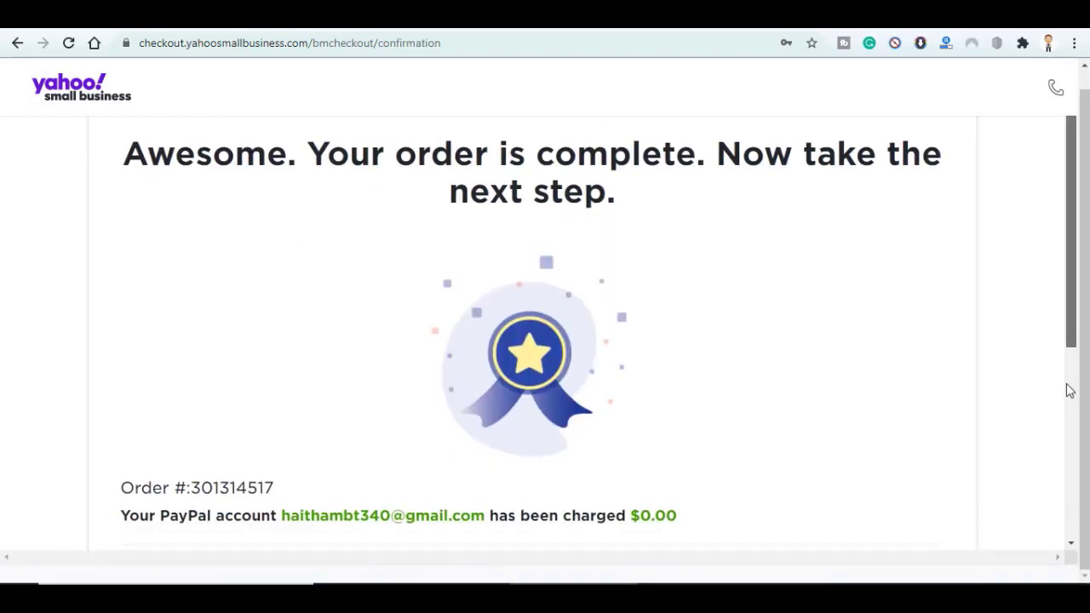
scroll(1064, 443, "down", 4)
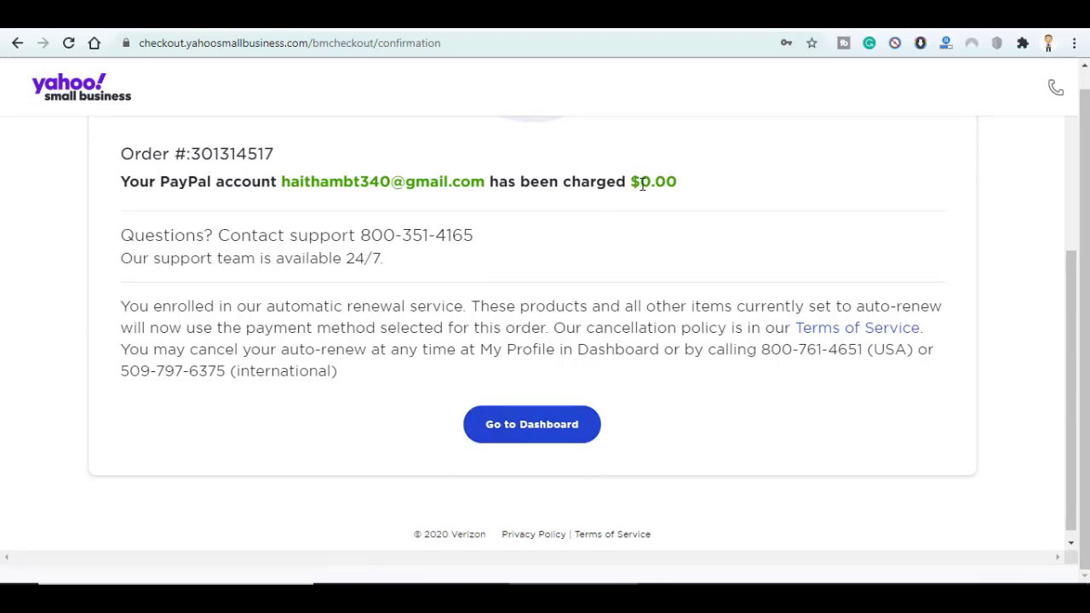
- Head to the dashboard, verify the account email, pass the robot check, and log in
left_click(562, 421)
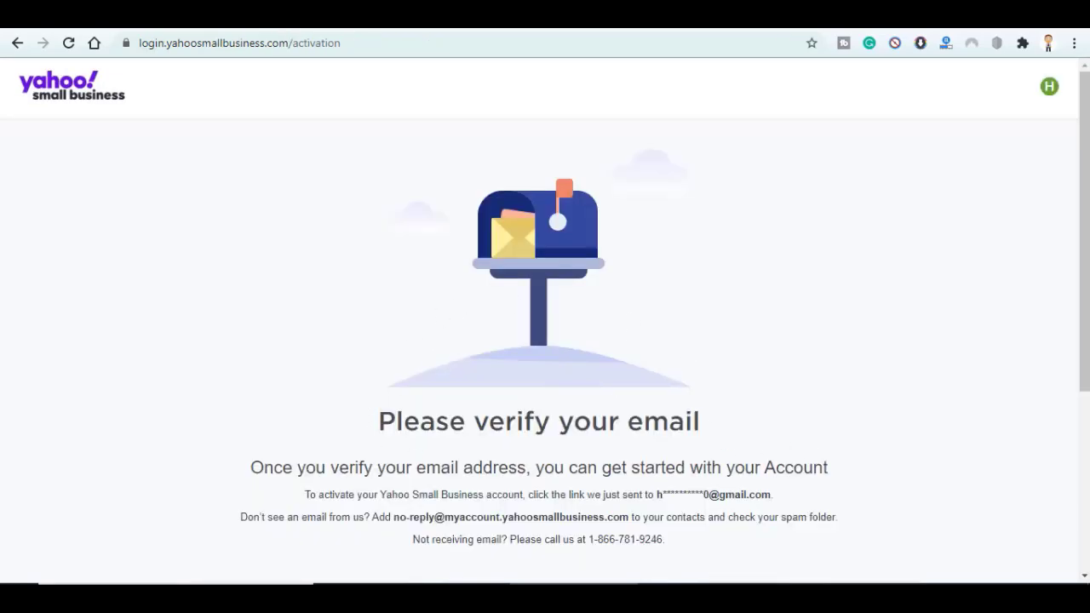
left_click(317, 29)
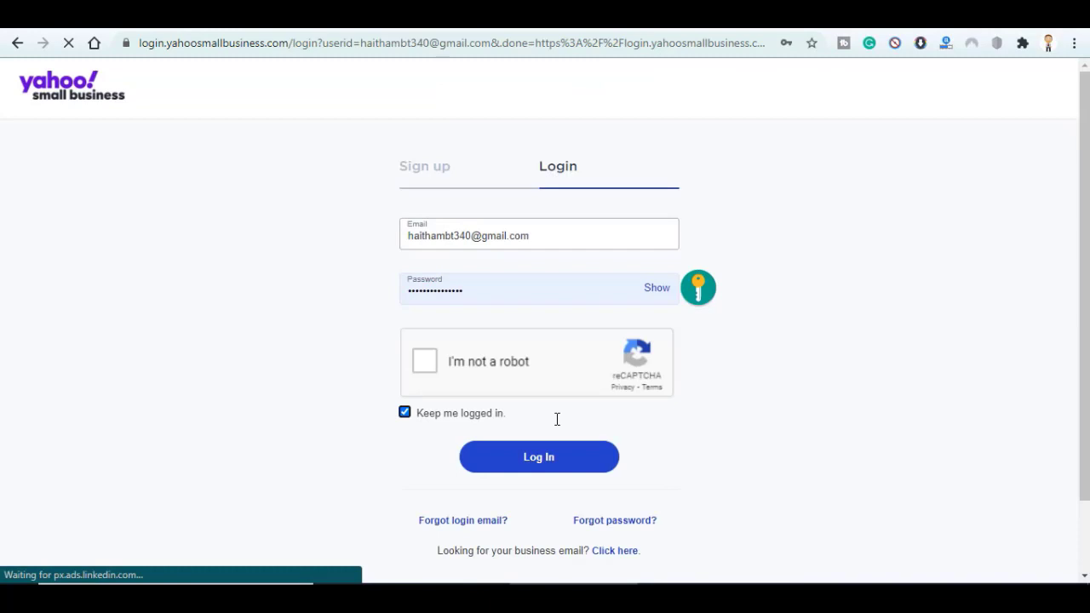
left_click(426, 361)
left_click(532, 459)
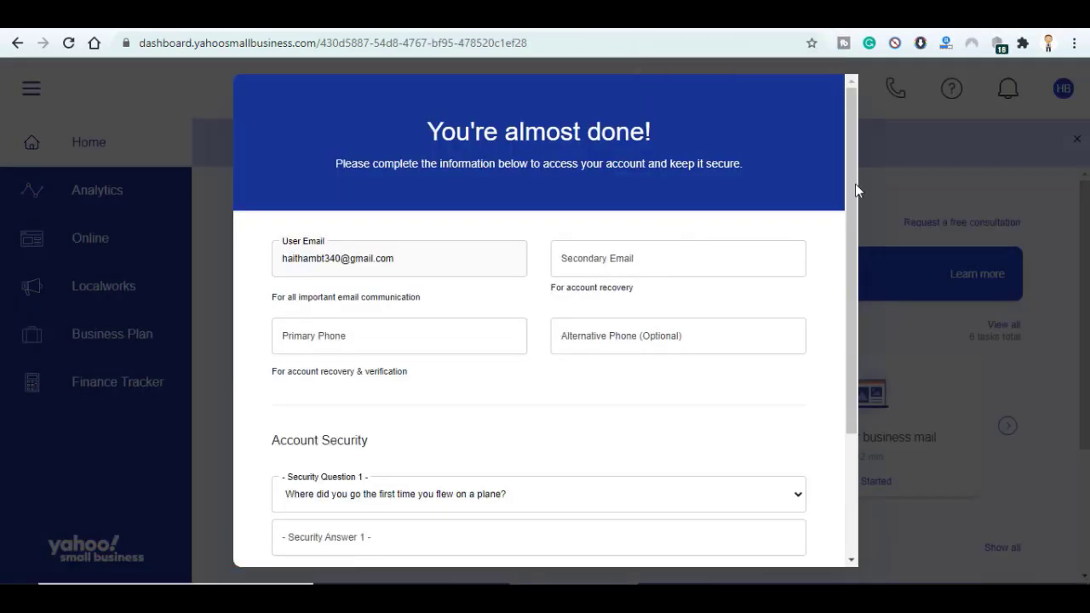
- Submit the 'You're almost done' account details and finish the welcome walkthrough
left_click_drag(851, 189, 860, 387)
scroll(346, 185, "up", 2)
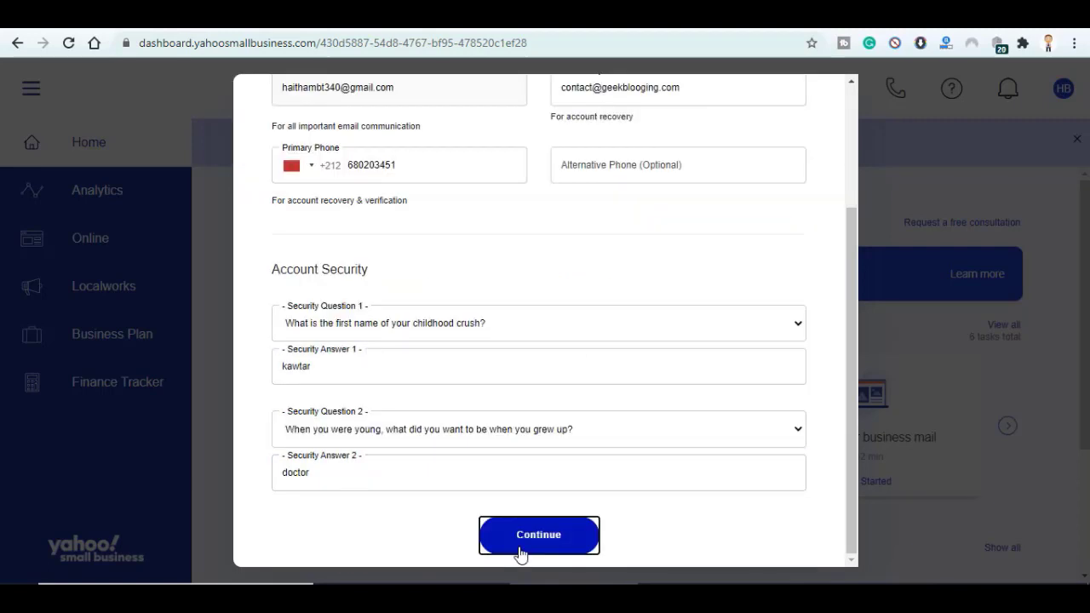
left_click(519, 549)
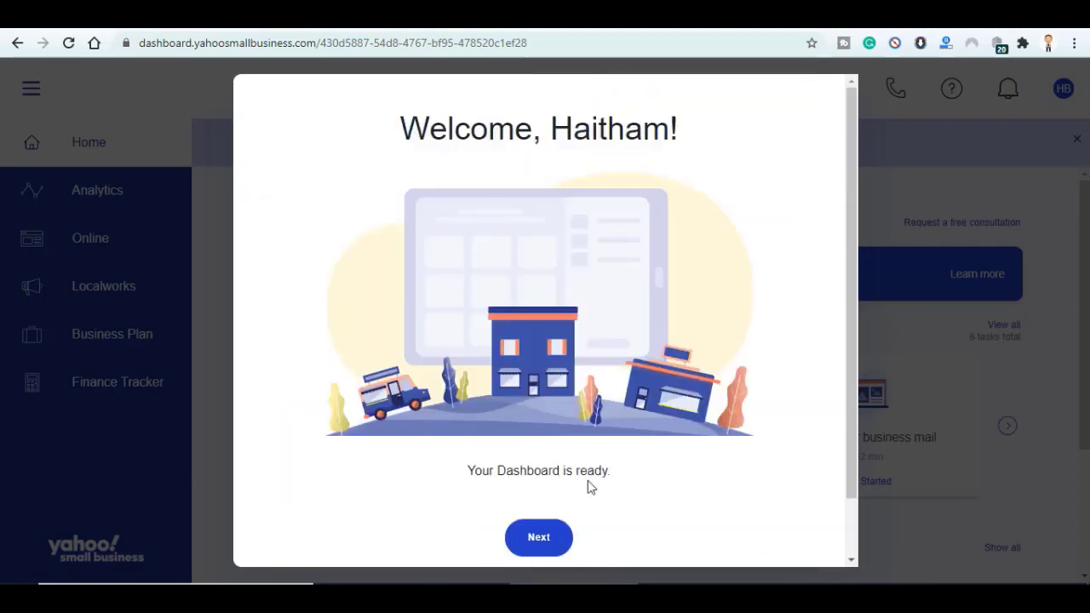
left_click(538, 536)
left_click(540, 537)
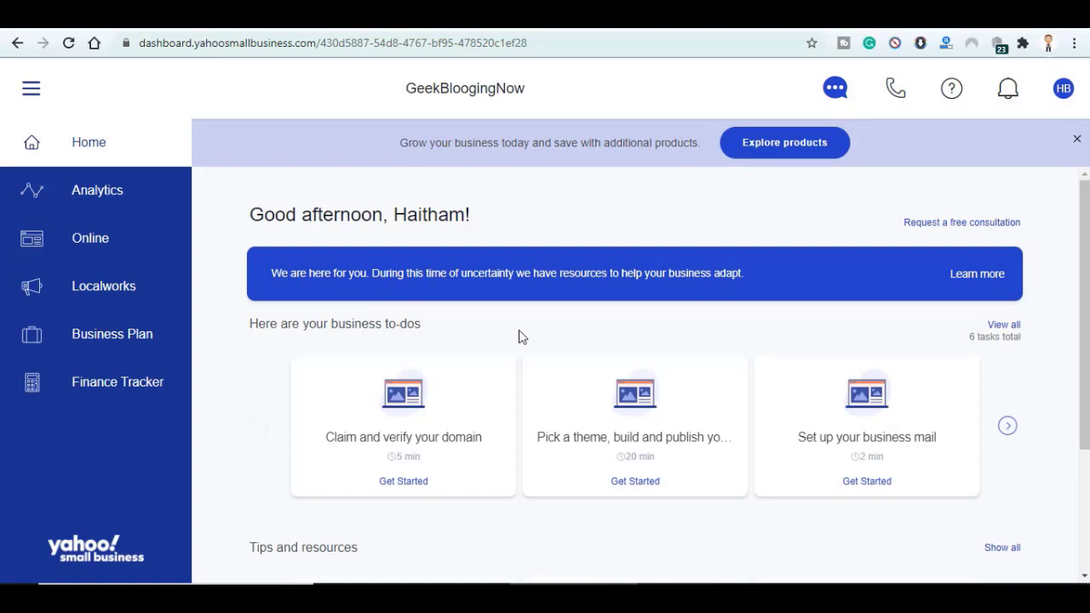
- Begin the 'Claim and verify your domain' task and review recommended names like geekbloggingnow.com
left_click(403, 484)
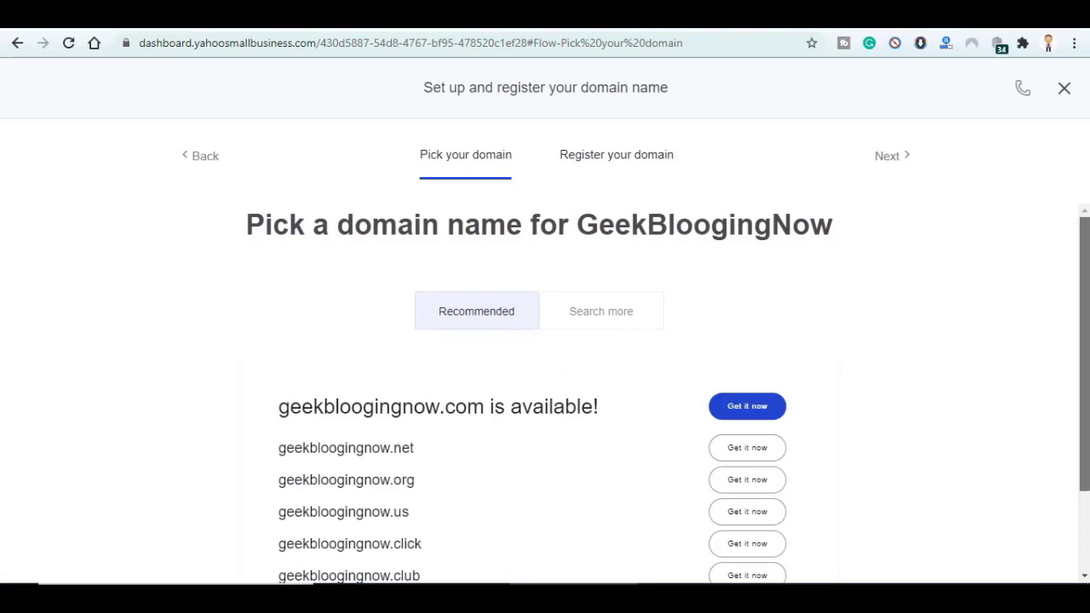
scroll(622, 219, "down", 1)
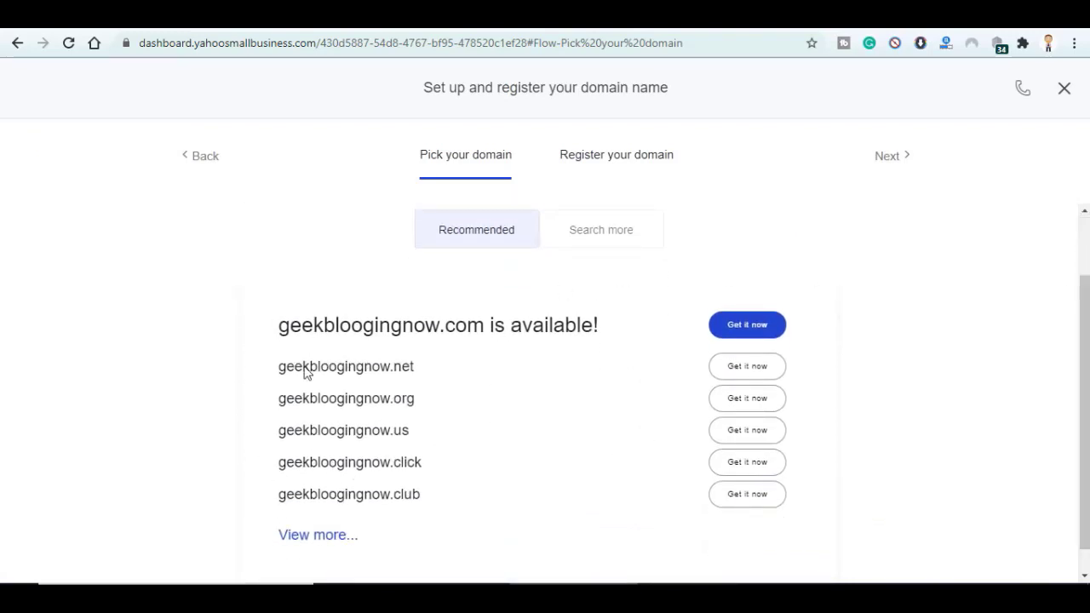
- Search Search more for geekblogging.net and select it with Get it now
left_click(604, 234)
left_click(409, 373)
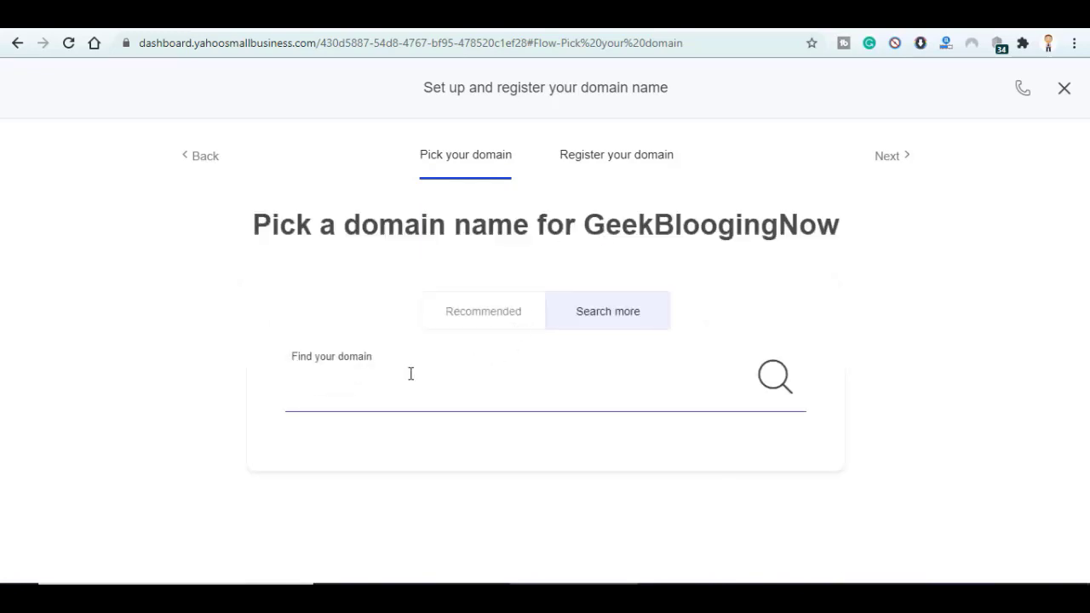
type("geekblooging.net")
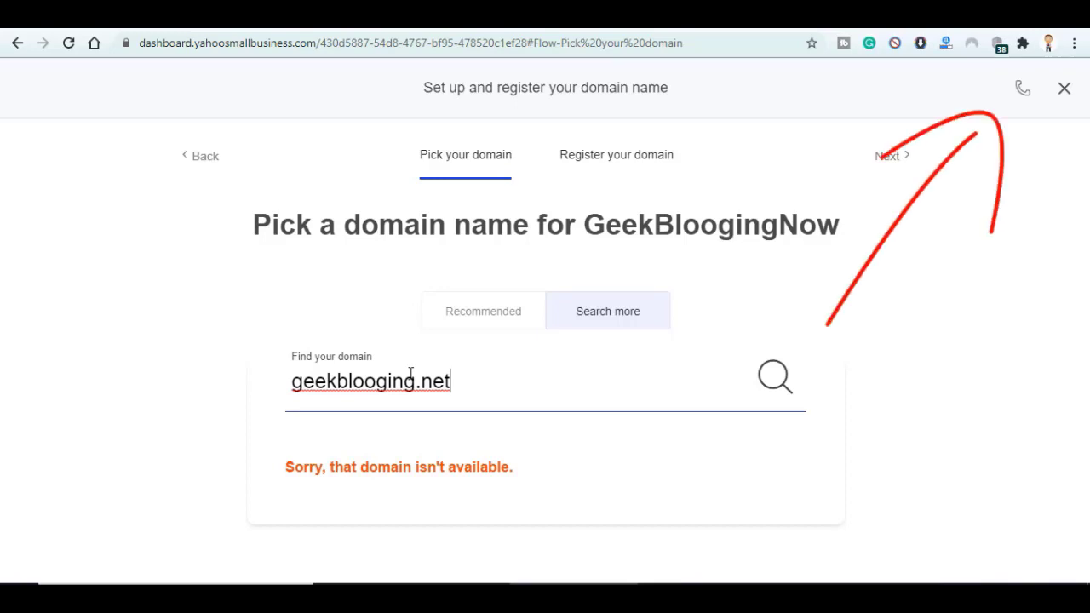
key("Return")
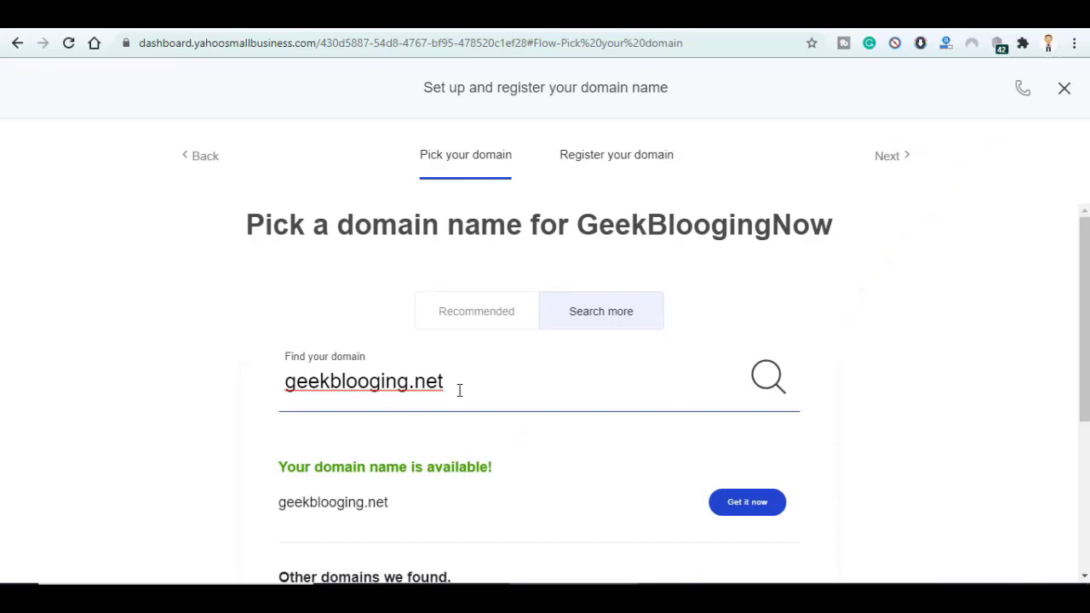
scroll(863, 372, "down", 2)
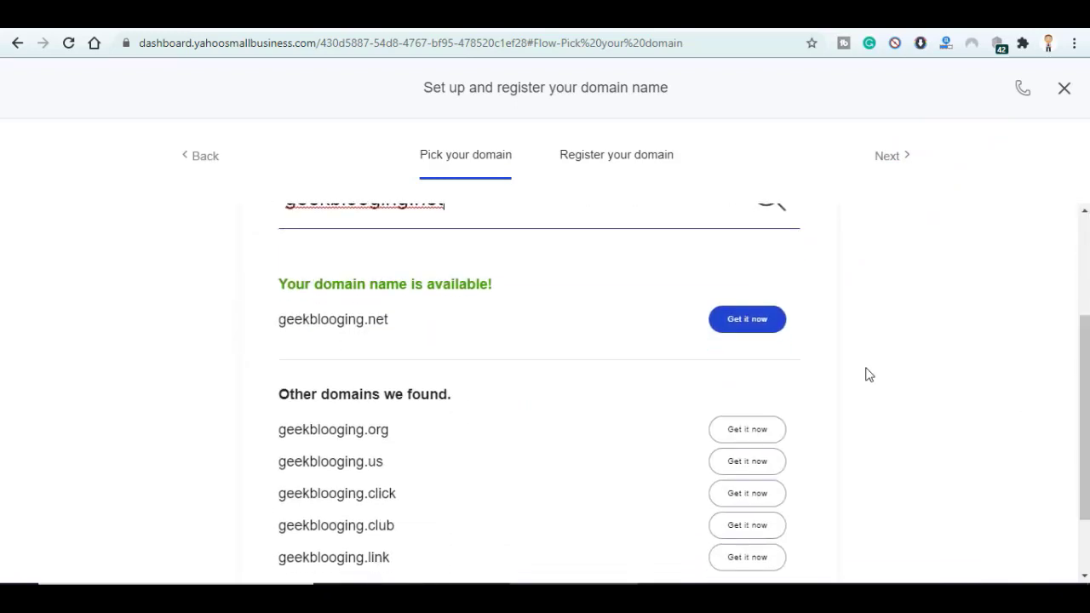
left_click(734, 336)
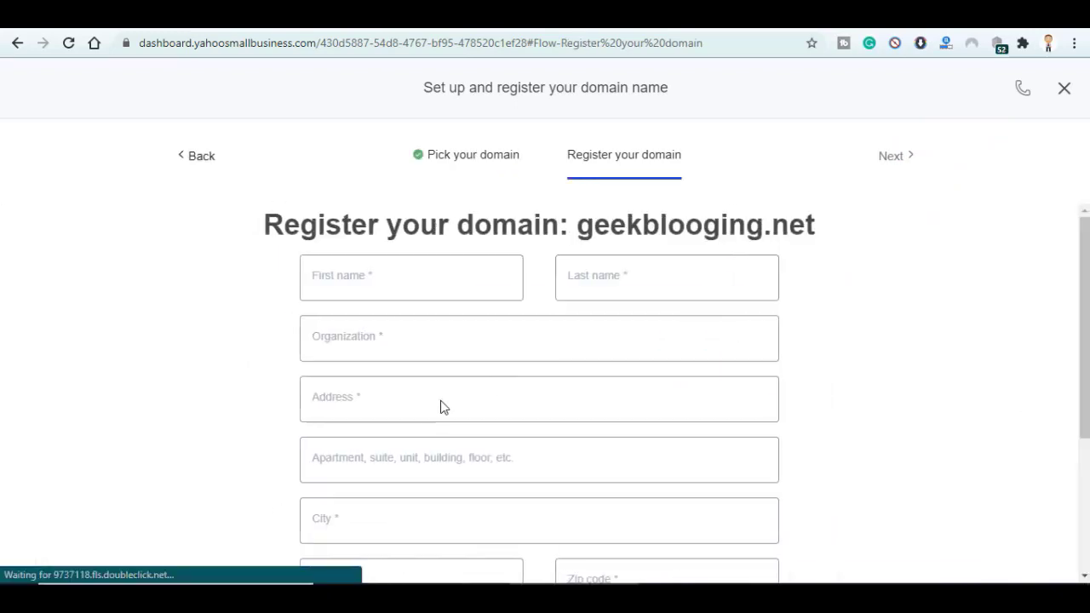
- Autofill and submit the geekblogging.net registration form, then return to the dashboard
left_click(371, 275)
left_click(408, 322)
scroll(606, 531, "down", 3)
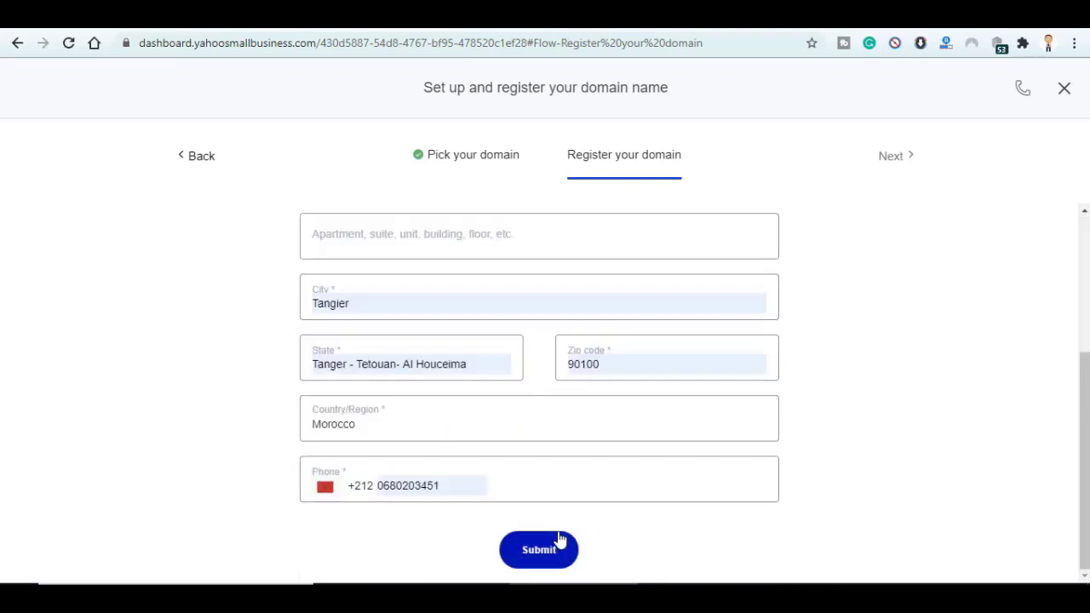
left_click(516, 555)
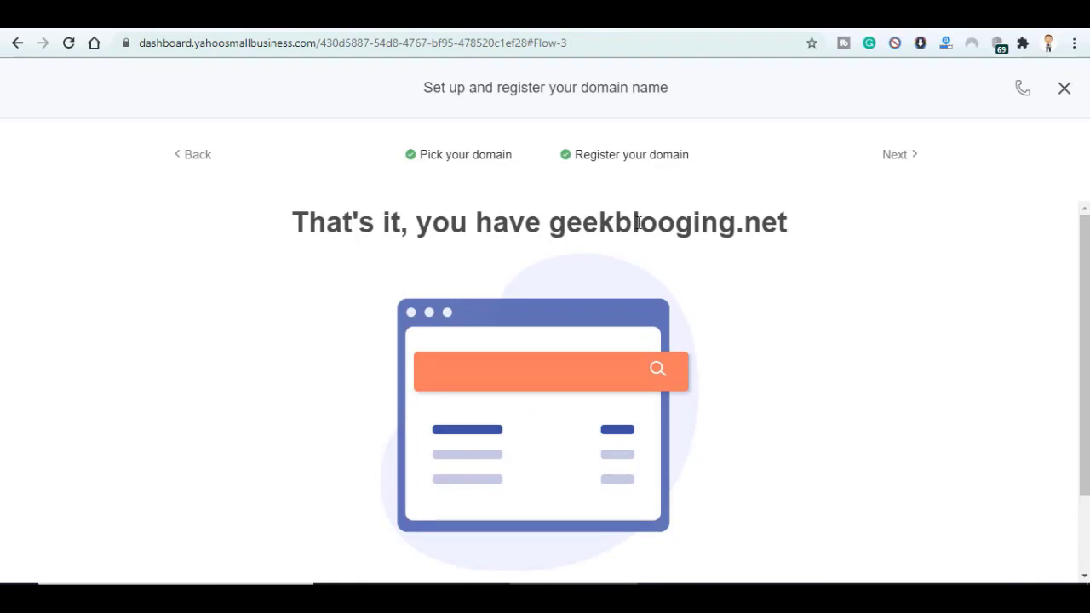
scroll(1021, 283, "down", 1)
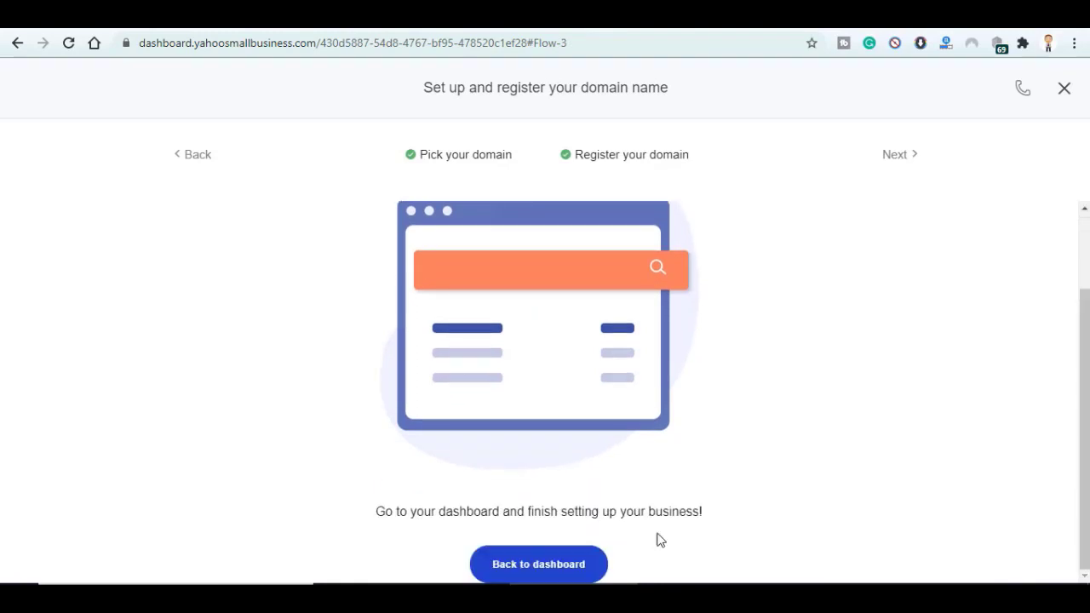
left_click(539, 570)
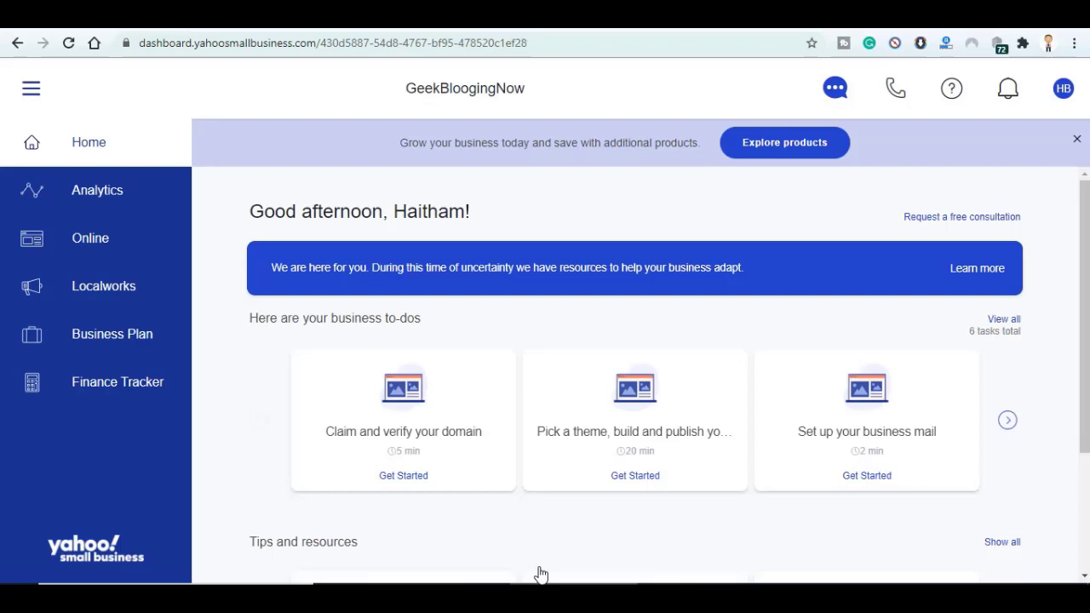
- Start website setup from the to-dos, dismiss the warning, and browse the themes
left_click(649, 413)
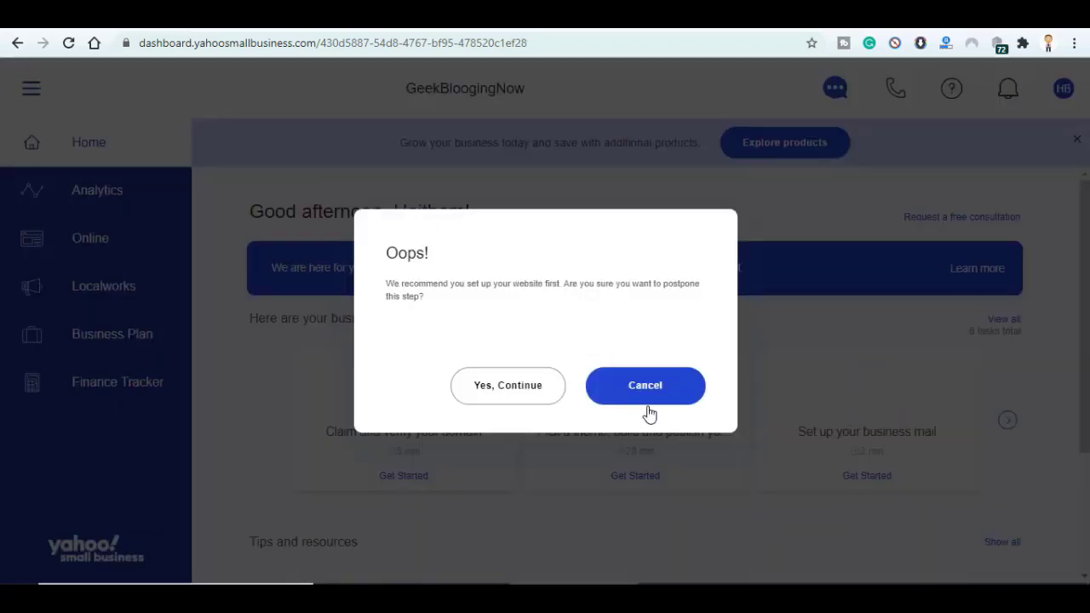
left_click(510, 387)
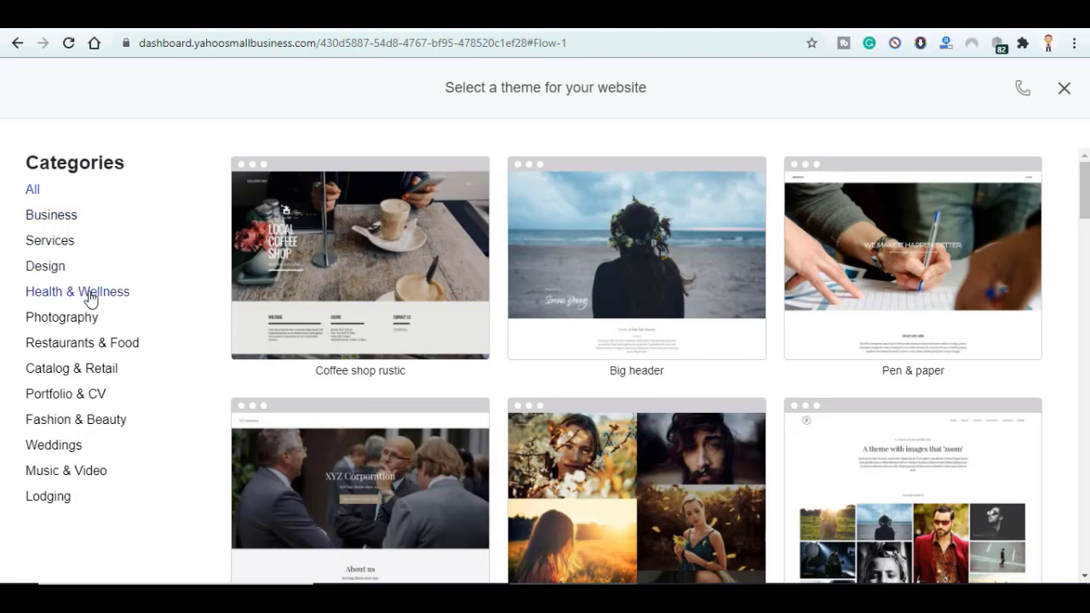
left_click_drag(1088, 202, 1087, 446)
scroll(1021, 462, "down", 5)
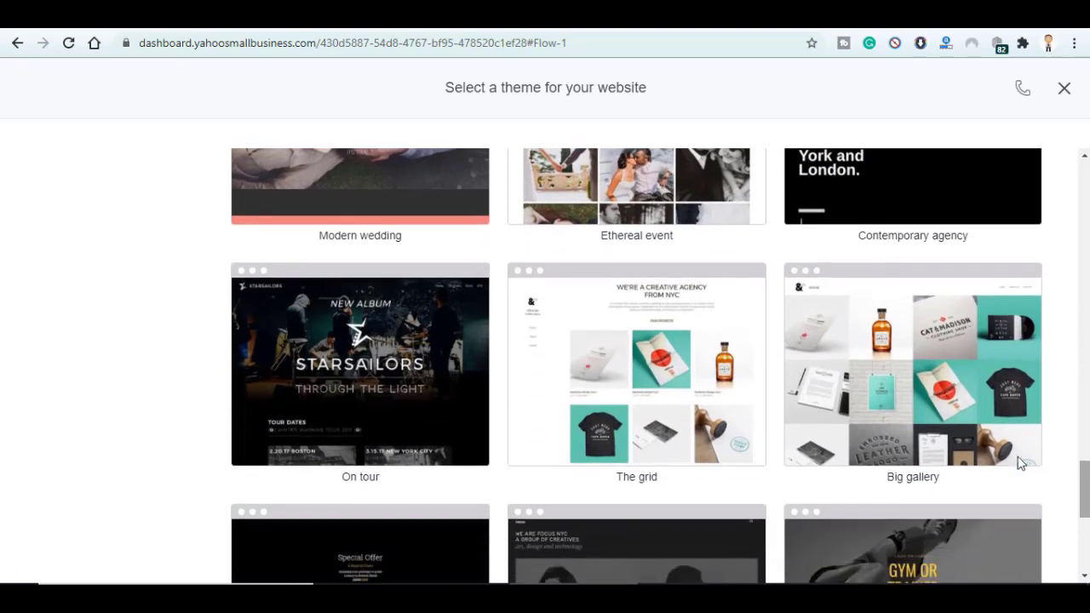
- Pick the Big gallery theme and confirm it in the preview with Continue
mouse_move(936, 400)
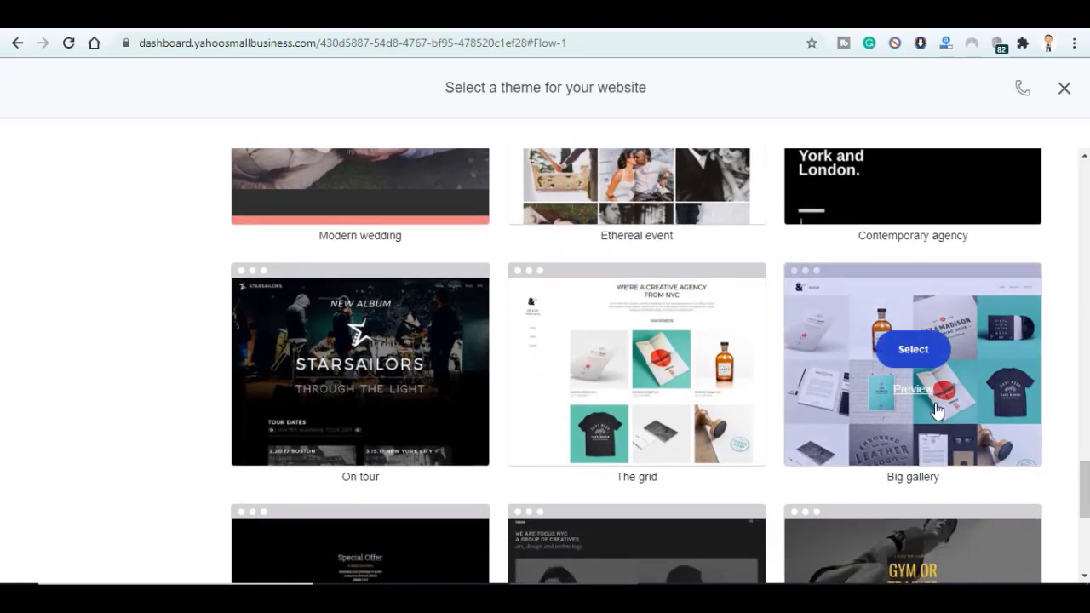
left_click(903, 348)
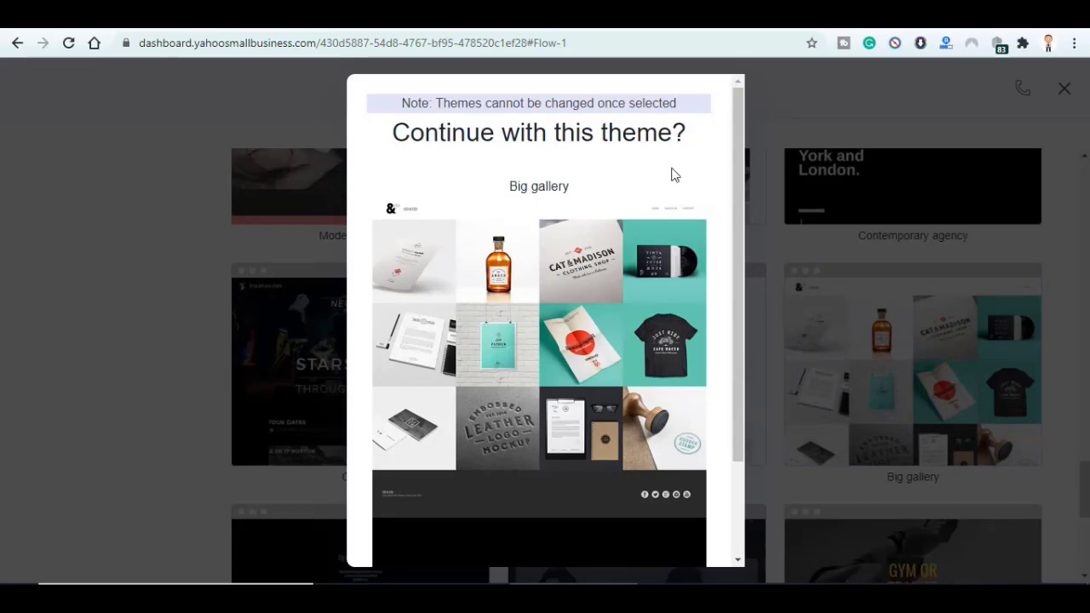
left_click_drag(735, 218, 722, 443)
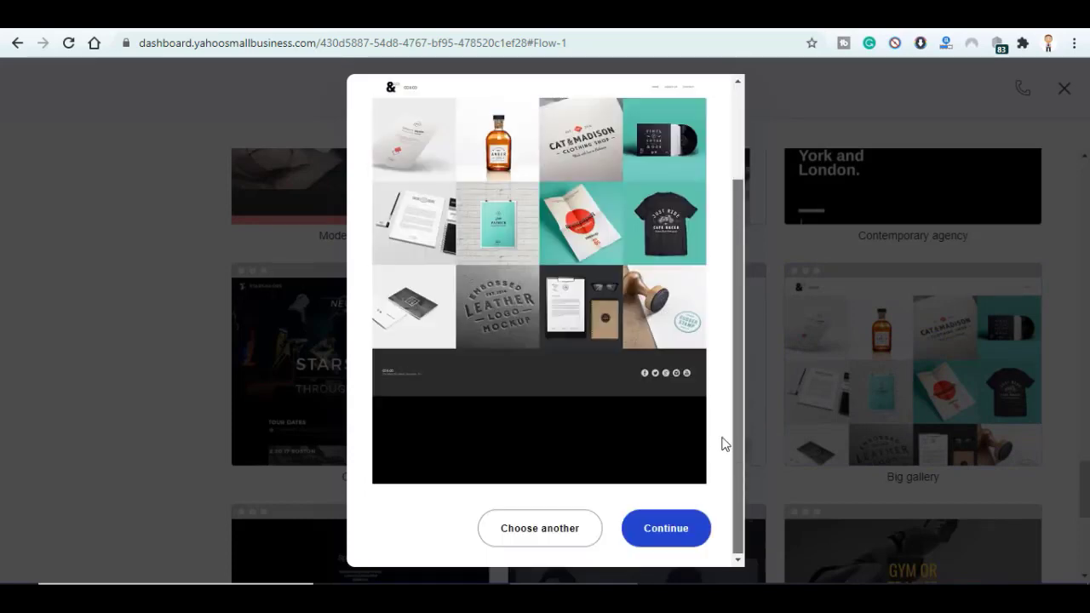
left_click(657, 528)
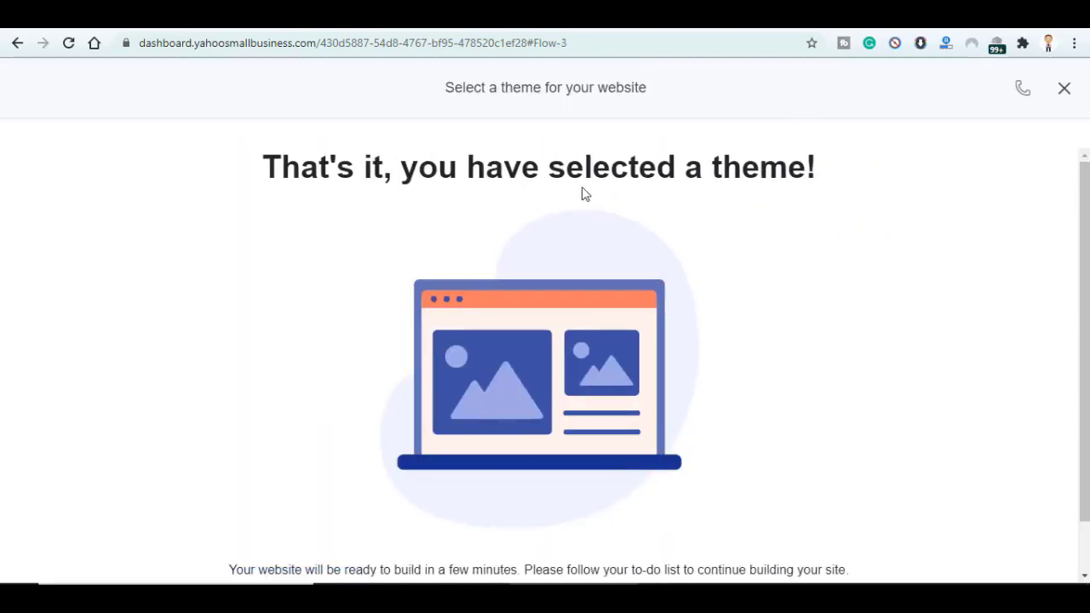
scroll(715, 208, "down", 2)
- From the dashboard, open the business mail setup and begin a new mailbox address
left_click(508, 567)
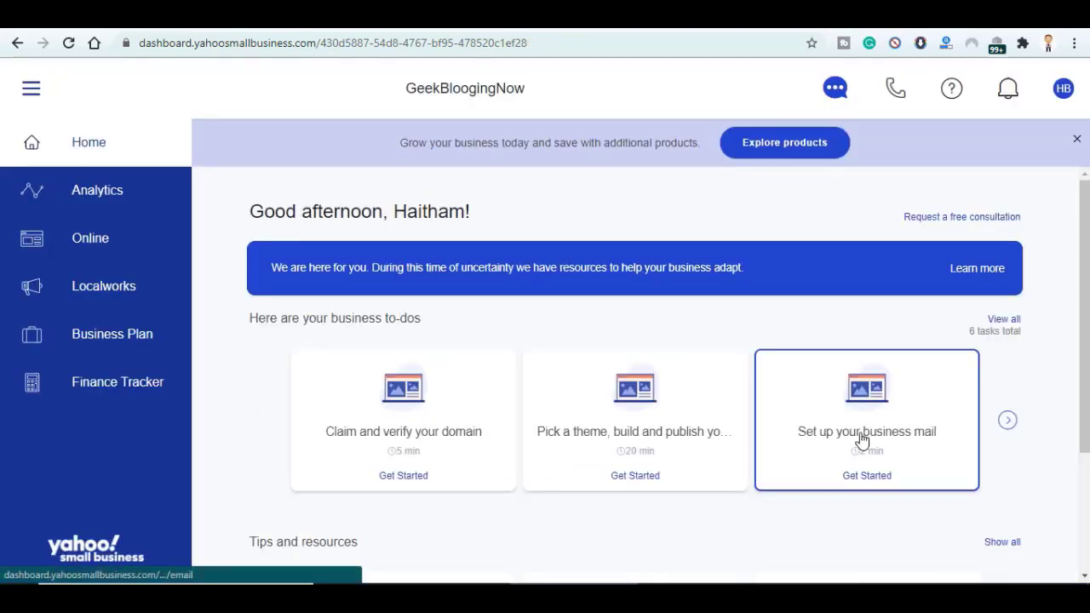
left_click(870, 416)
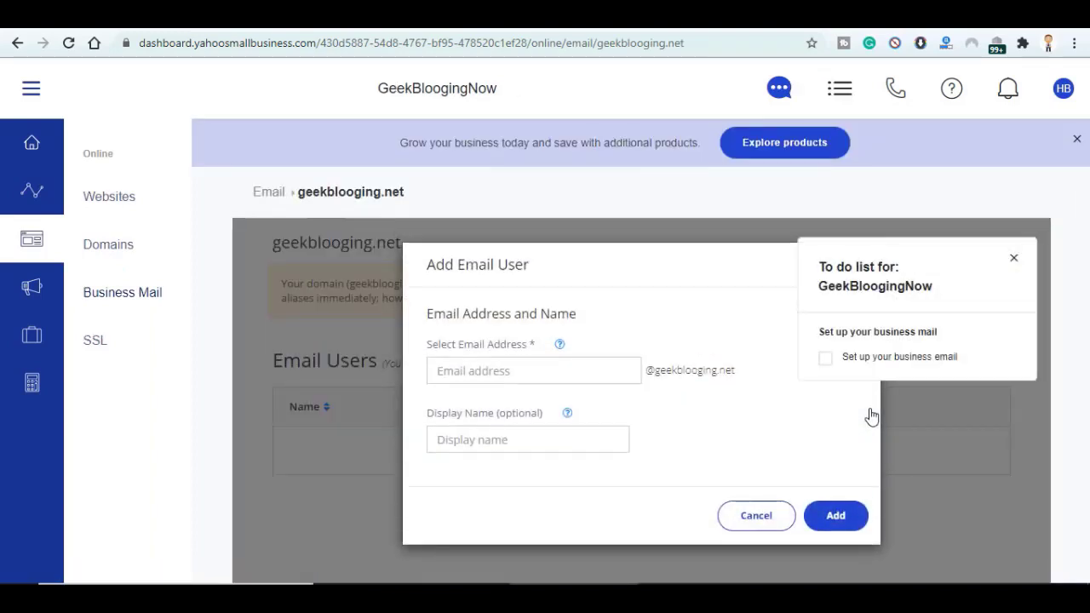
left_click(516, 372)
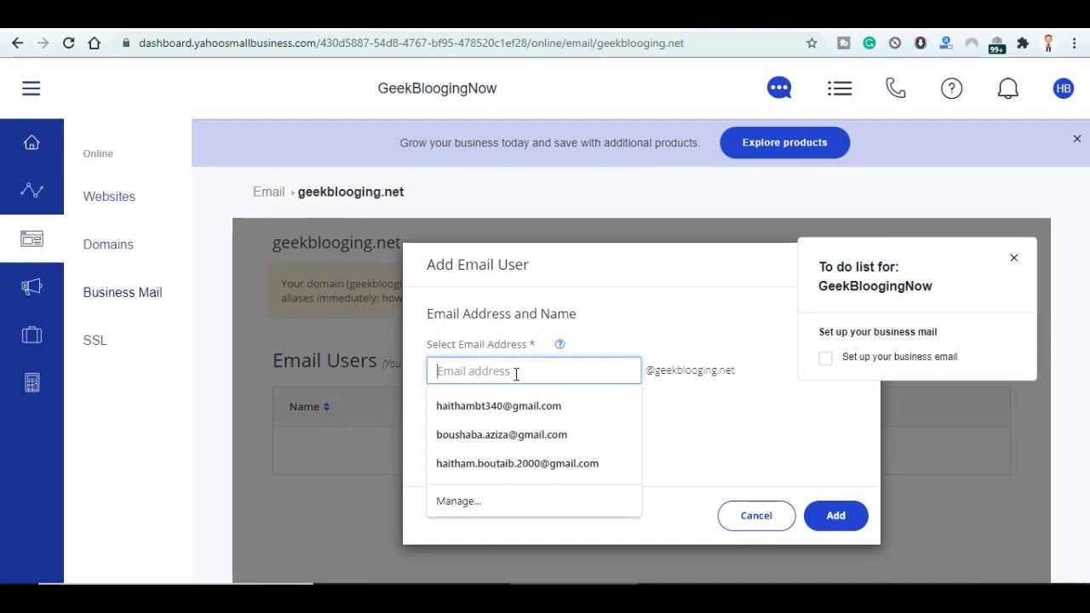
left_click(715, 373)
left_click_drag(734, 374, 640, 372)
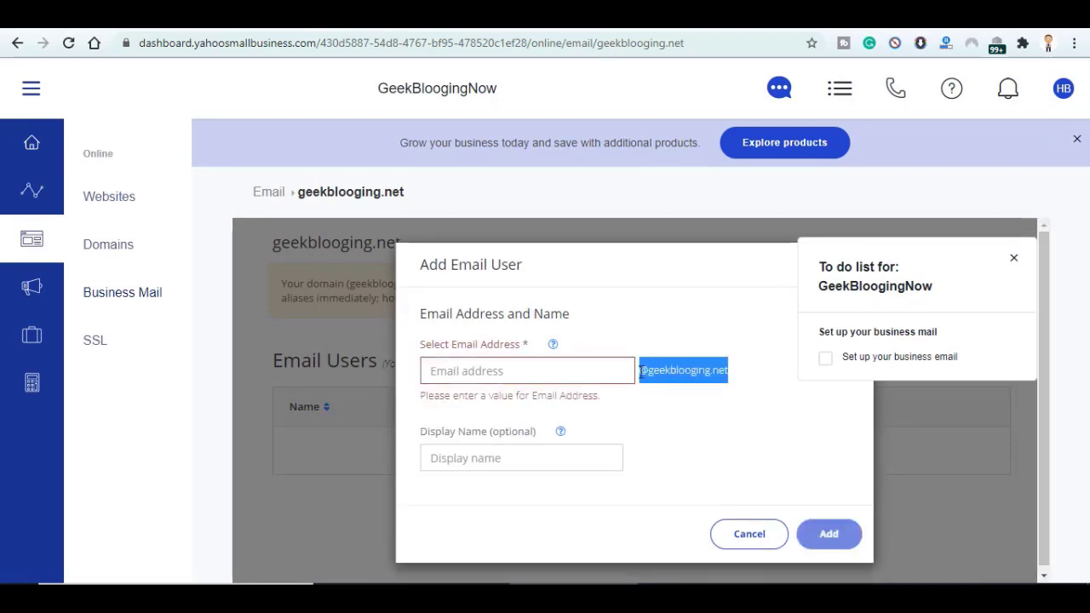
left_click(667, 383)
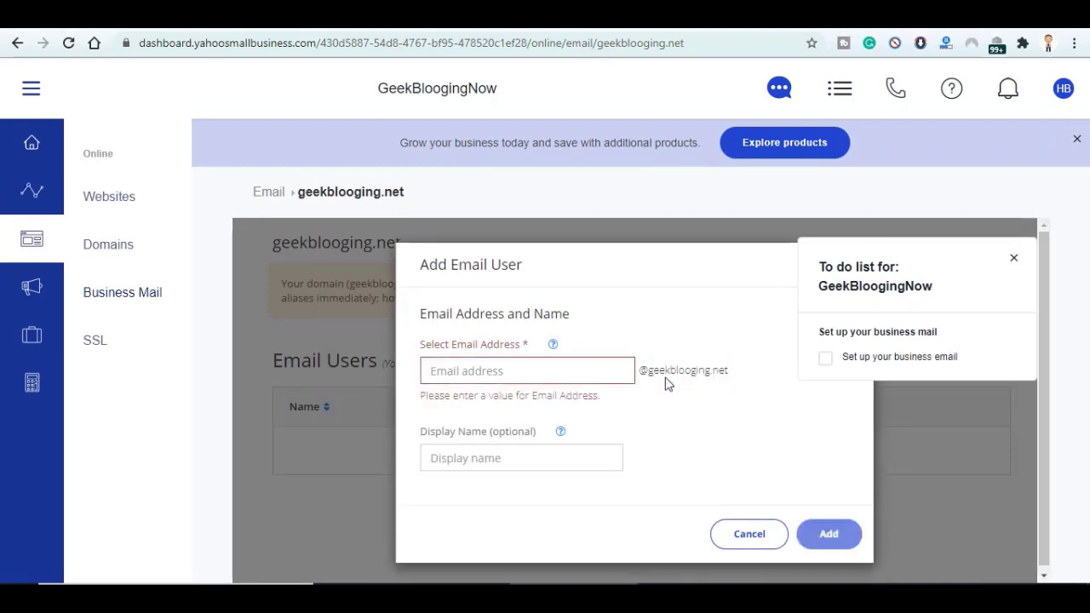
- Enter admin as the address and create the mailbox on geekblogging.net
left_click(550, 369)
type("conta")
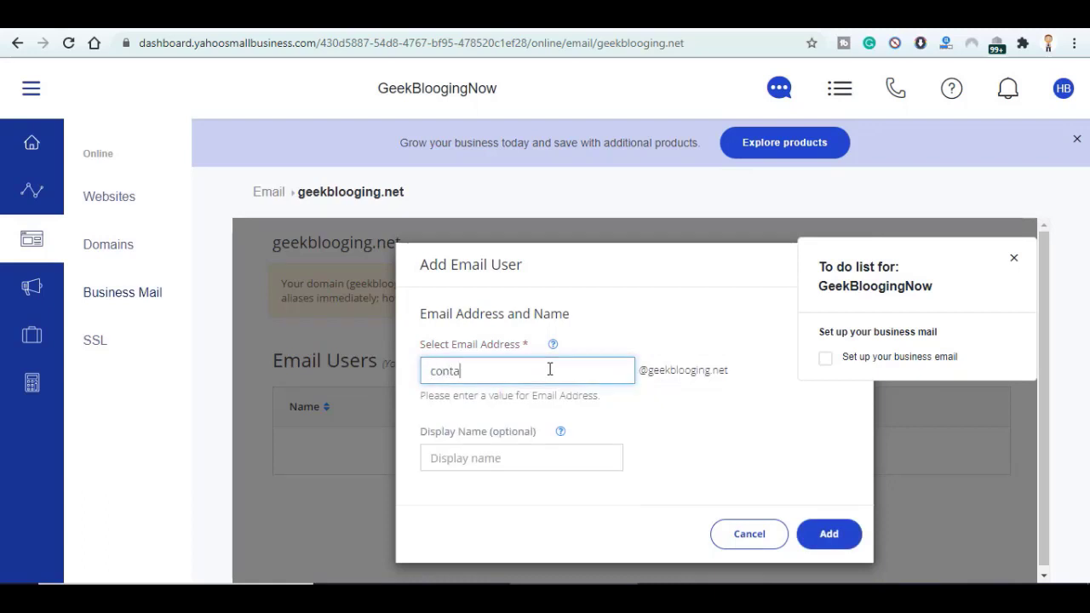
type("ct")
key("ctrl+a")
type("ad")
left_click(833, 533)
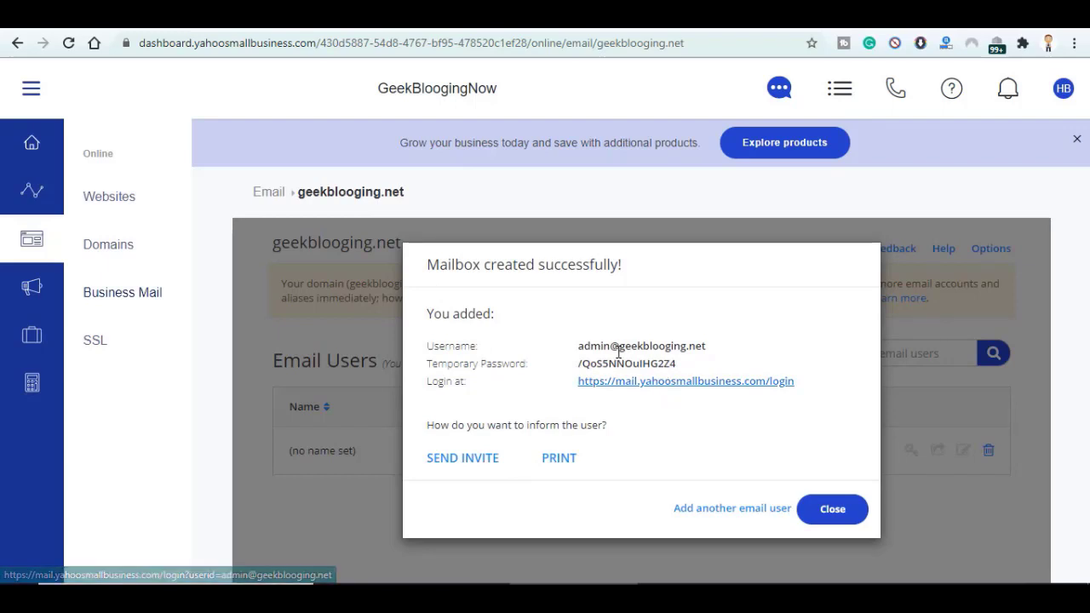
- Copy the admin mailbox's temporary password from the success dialog
left_click_drag(577, 348, 688, 346)
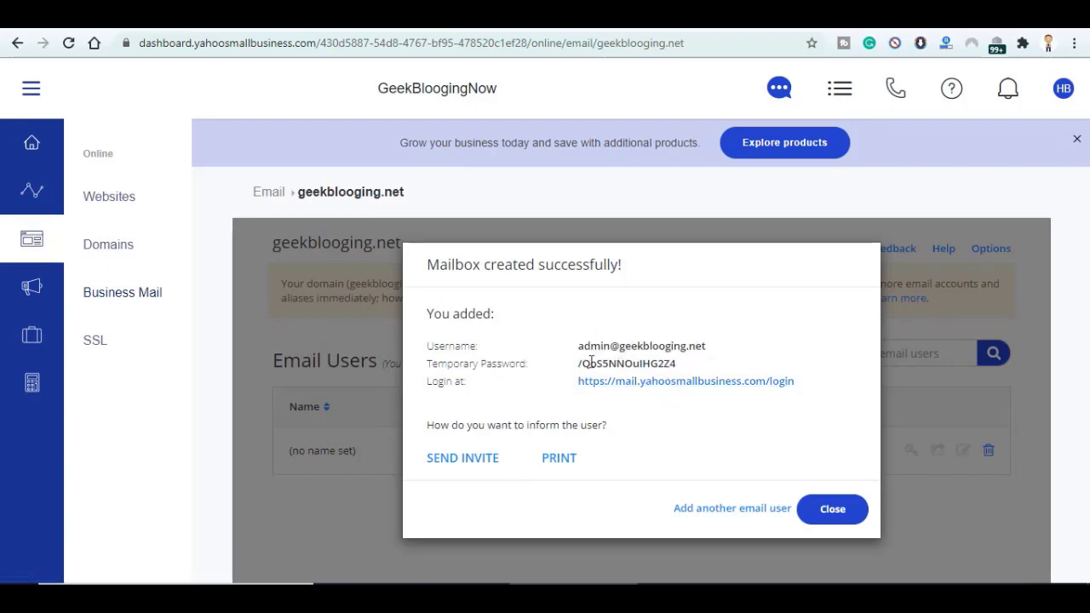
triple_click(591, 362)
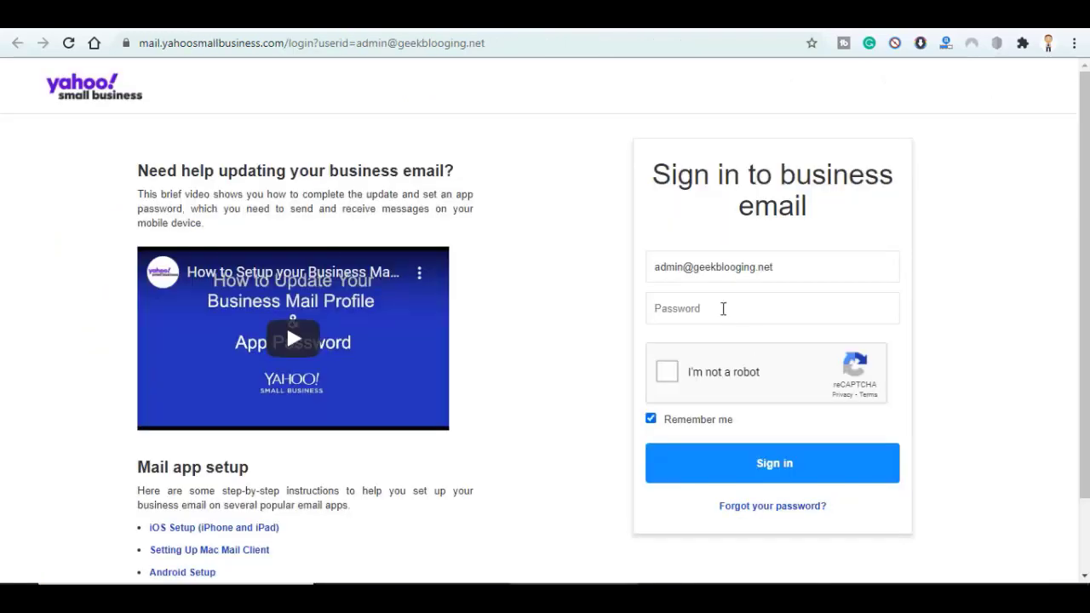
- Sign in to the admin mailbox with the pasted temporary password and reCAPTCHA check
left_click(720, 307)
key("ctrl+v")
left_click(669, 372)
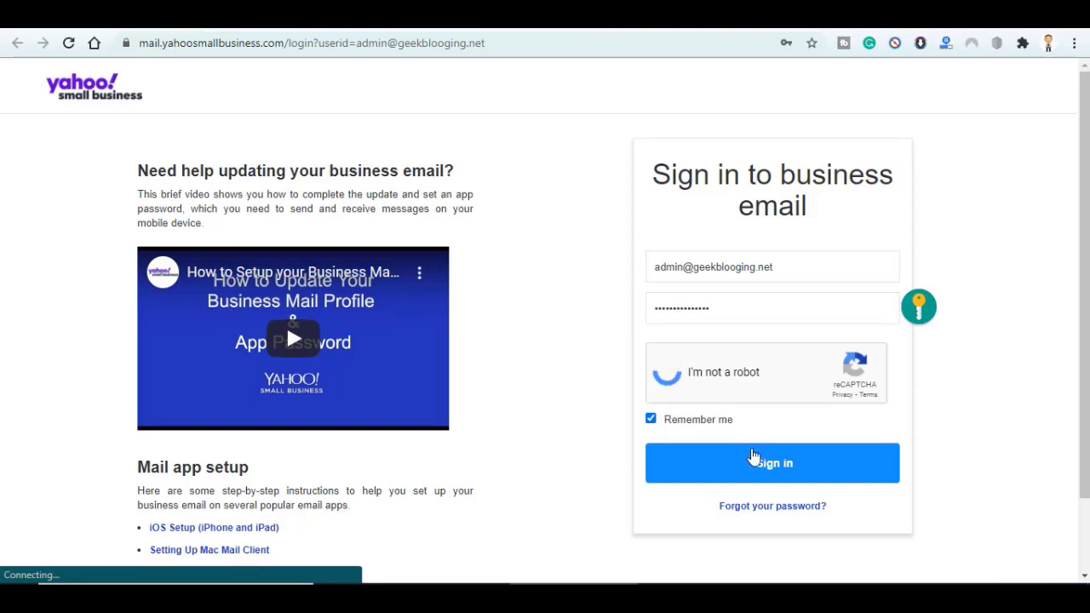
left_click(801, 483)
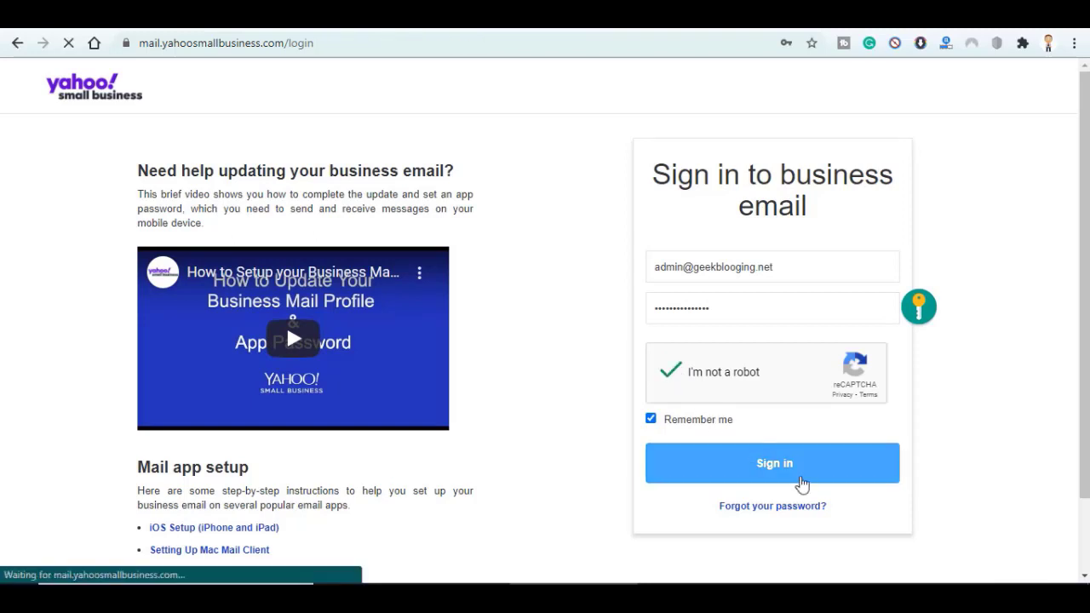
- Replace it with the browser's suggested strong password and skip app passwords
left_click(438, 222)
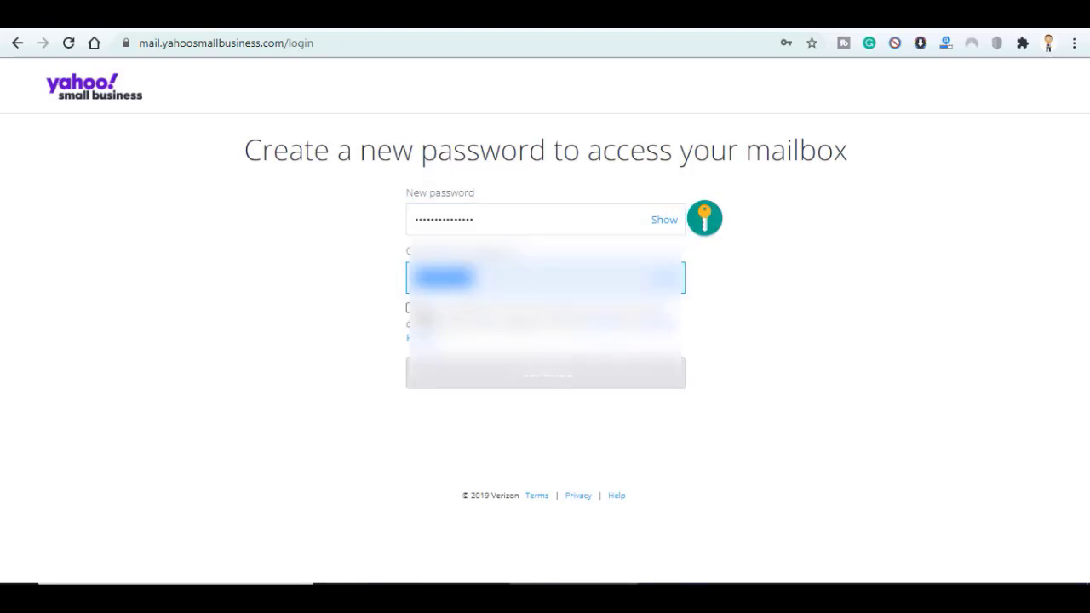
left_click(476, 276)
left_click(477, 369)
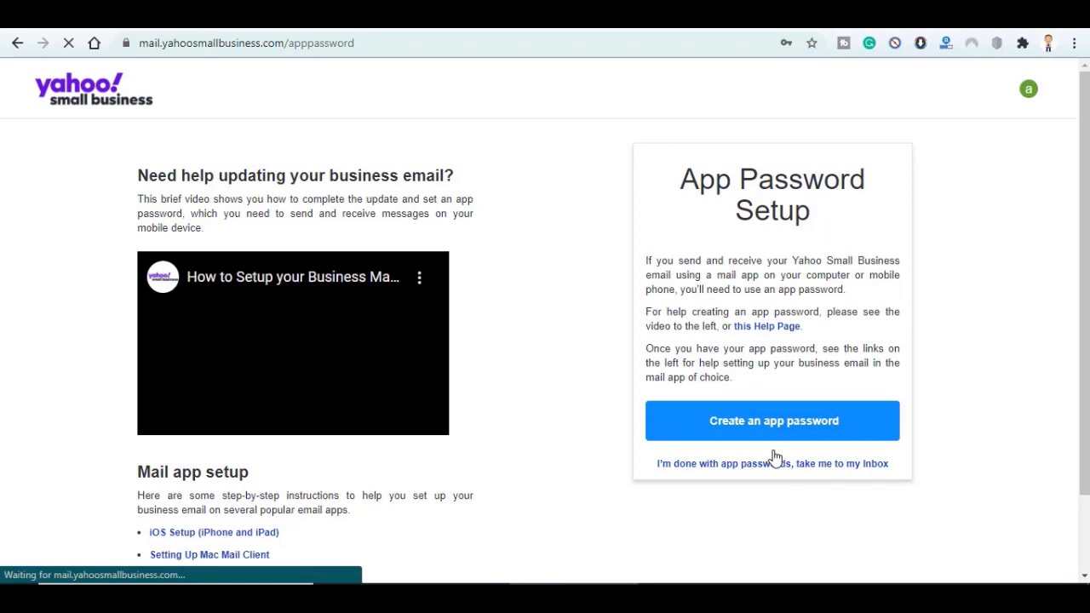
left_click(727, 303)
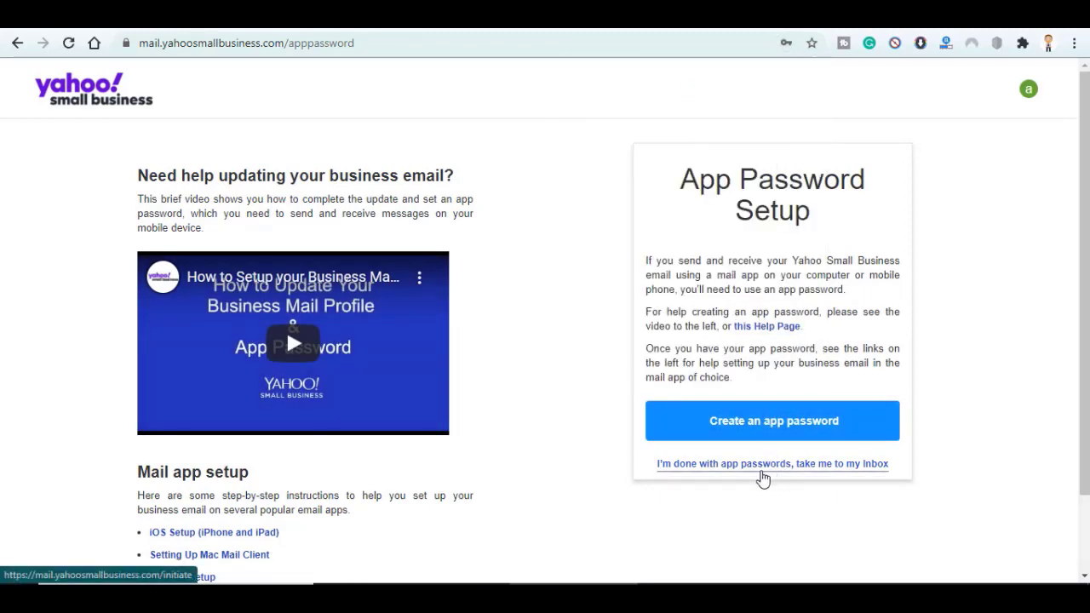
left_click(764, 477)
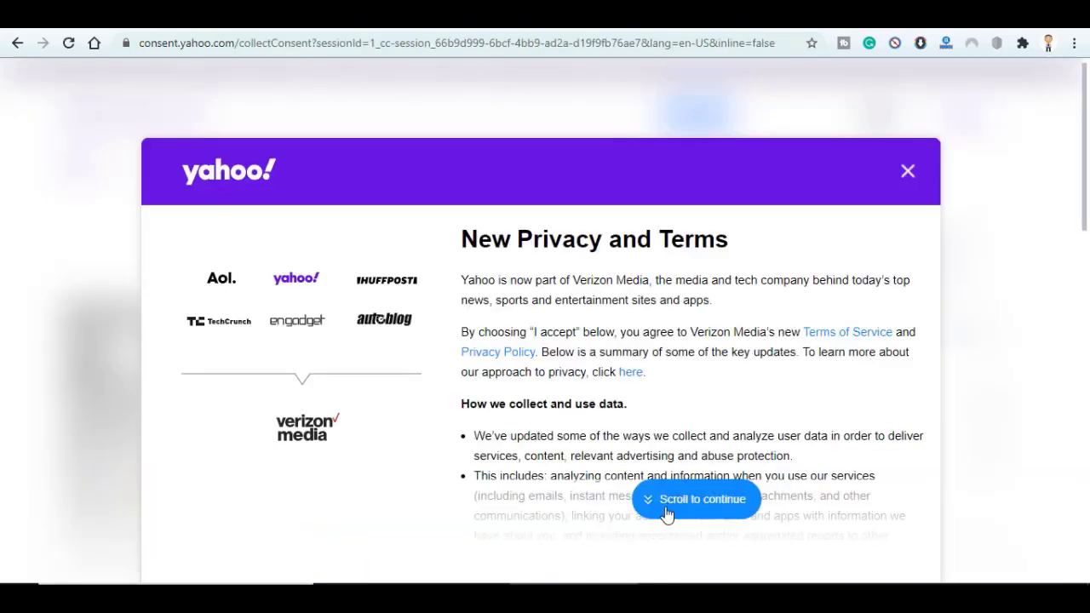
- Scroll through Yahoo's New Privacy and Terms and accept them
scroll(669, 510, "down", 15)
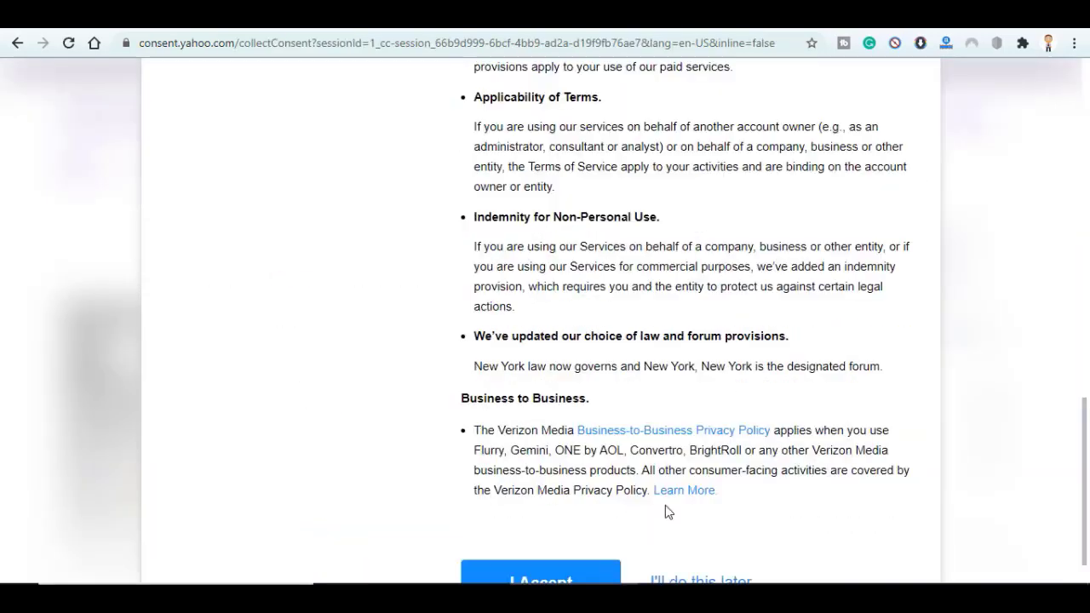
left_click(583, 568)
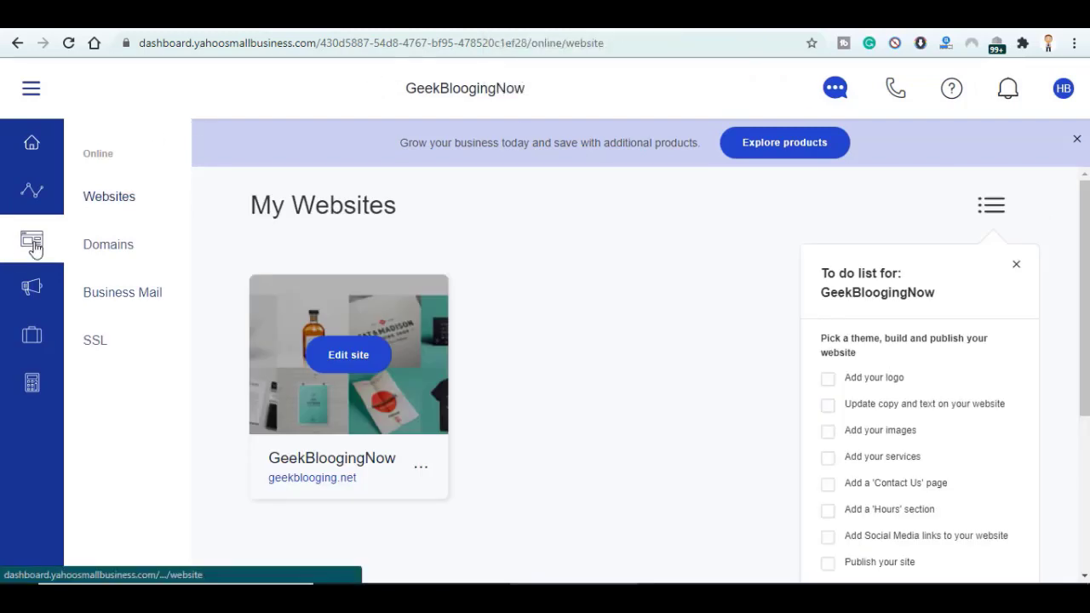
- Go to the My Websites list and view the SSL section
left_click(38, 244)
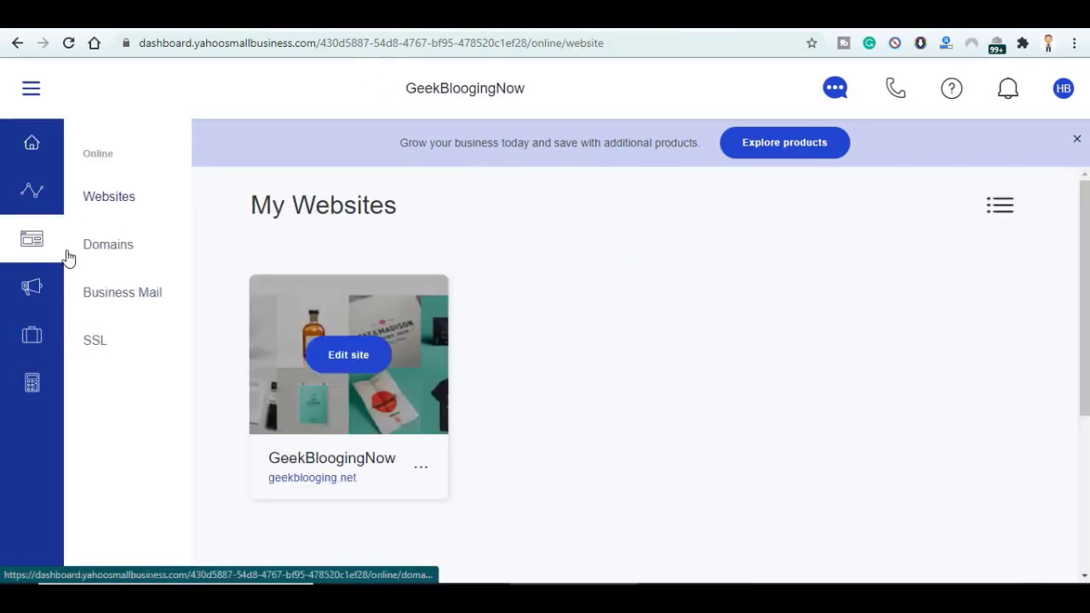
left_click(95, 341)
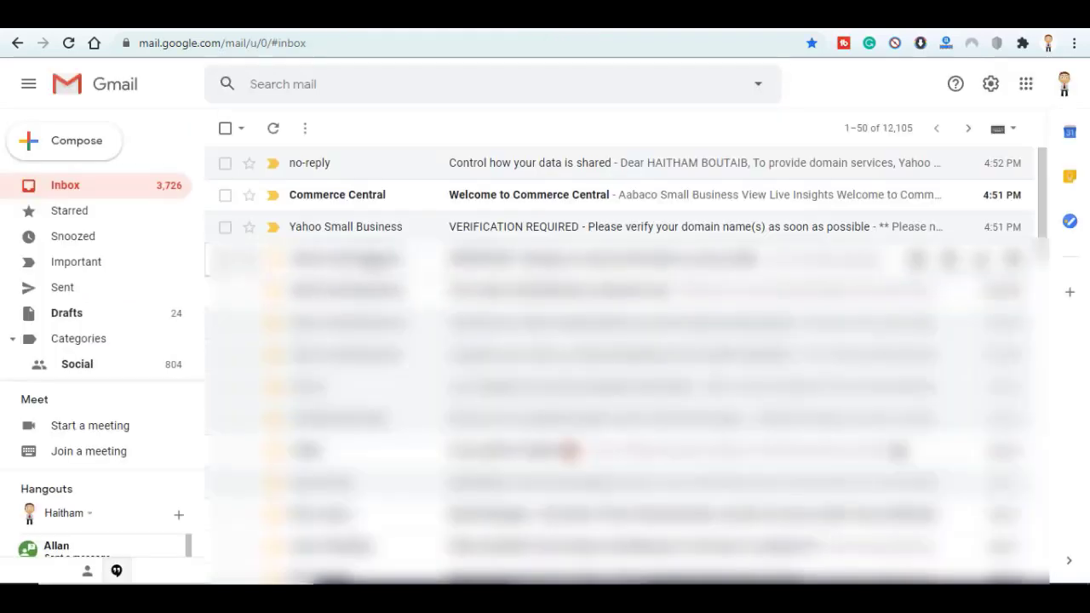
- Open the Yahoo 'VERIFICATION REQUIRED' email and follow its approve.domainadmin.com verification link
left_click(442, 228)
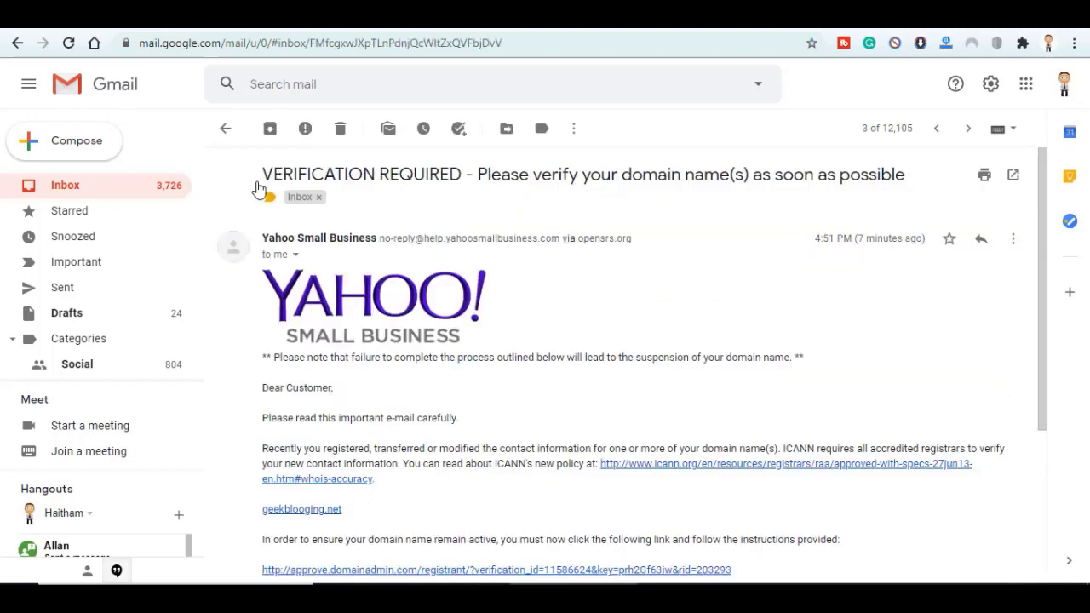
left_click_drag(266, 176, 509, 181)
left_click(816, 390)
scroll(1053, 402, "down", 1)
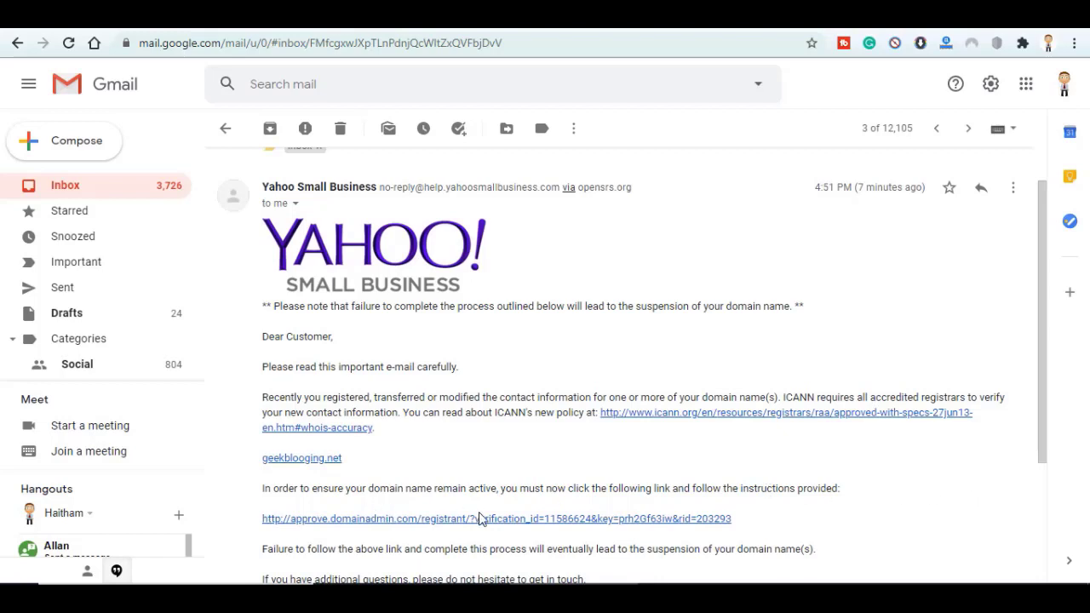
left_click(523, 528)
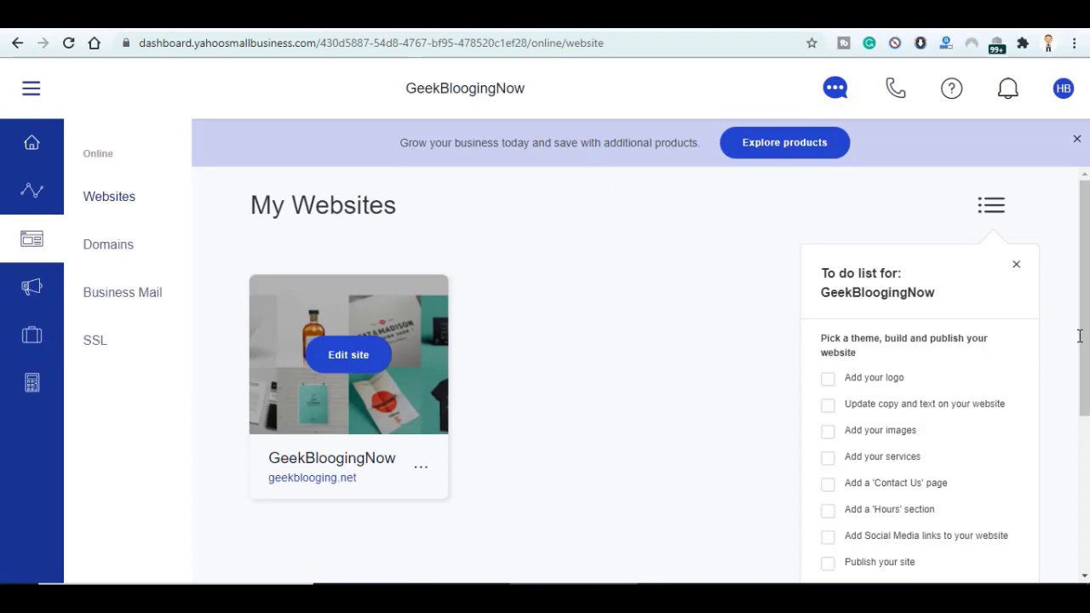
- Scroll the My Websites page to reach the GeekBloggingNow site card
left_click_drag(1083, 340, 1088, 396)
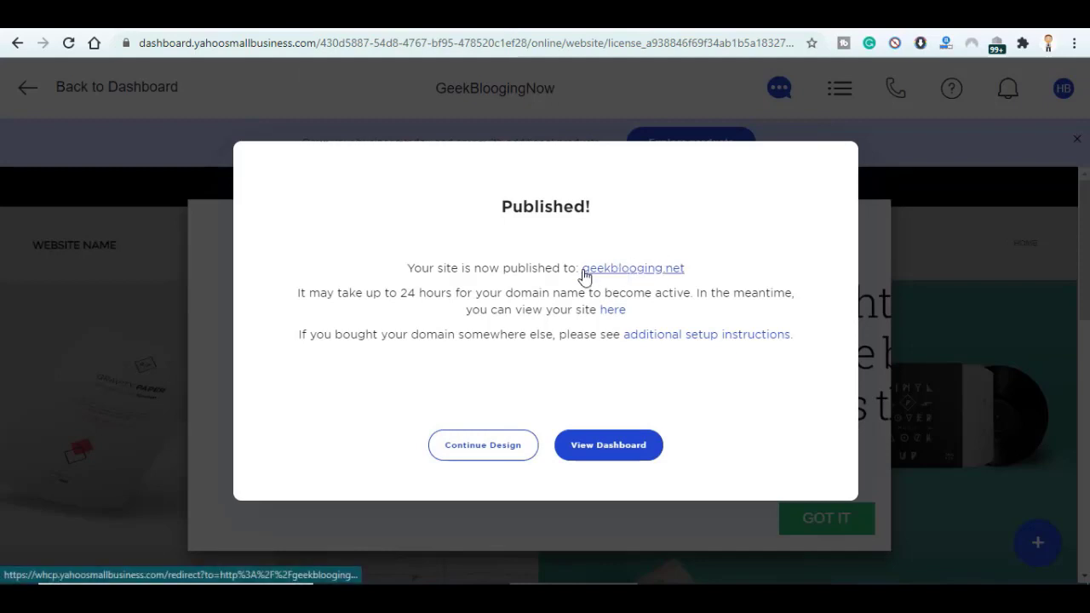
- Select the geekblogging.net domain link in the Published confirmation
left_click_drag(577, 268, 691, 283)
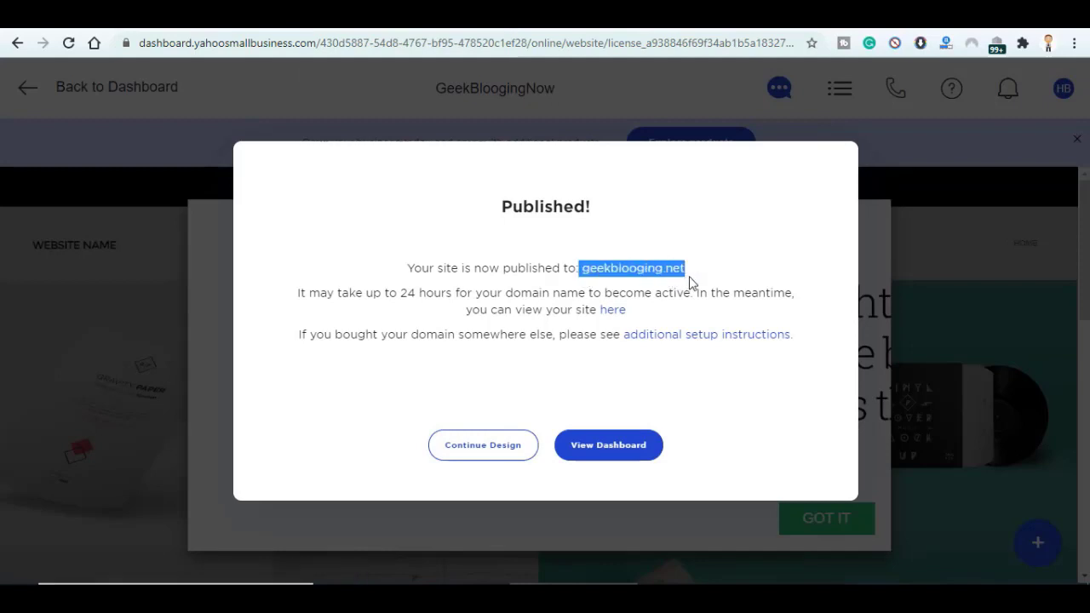